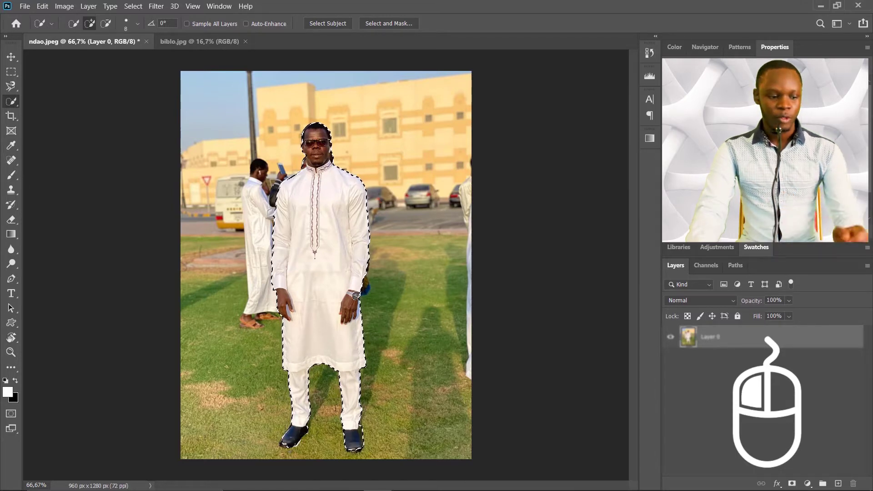
- Refine the selection around the man's neck, excluding the people behind him while keeping his jaw and neck selected
key(ctrl+1)
key(ctrl+plus)
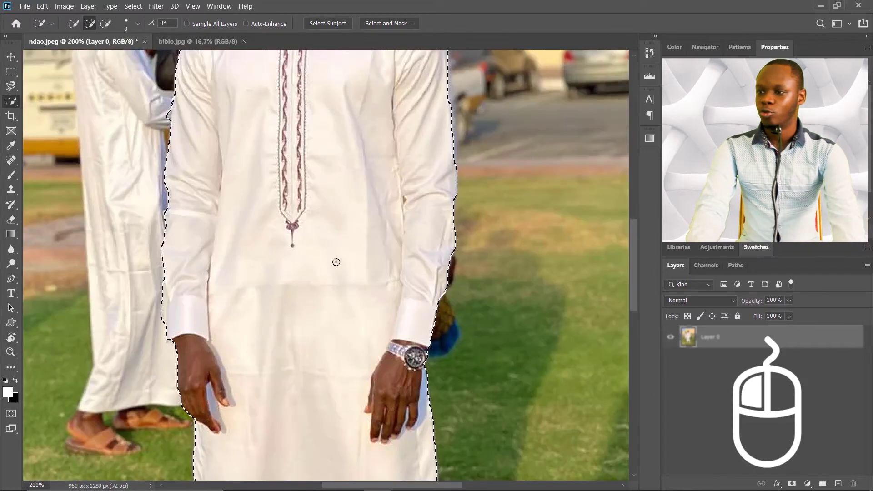
scroll(343, 233, up, 6)
scroll(345, 240, up, 2)
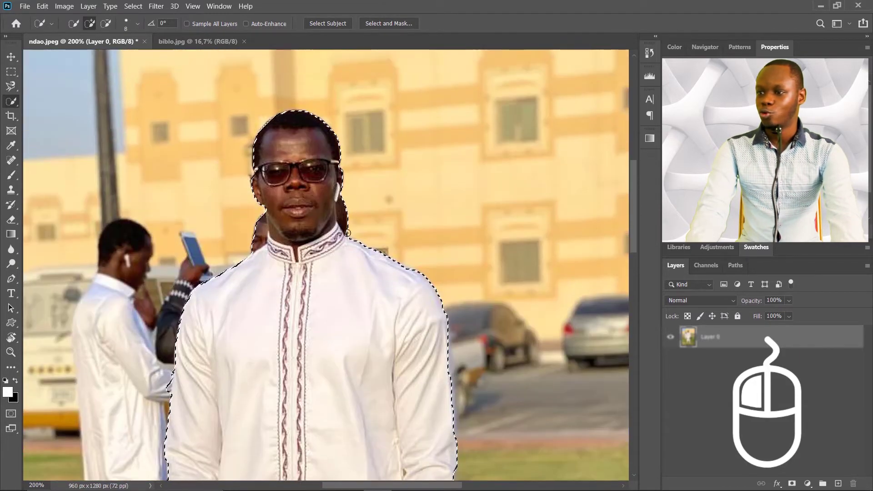
click(105, 25)
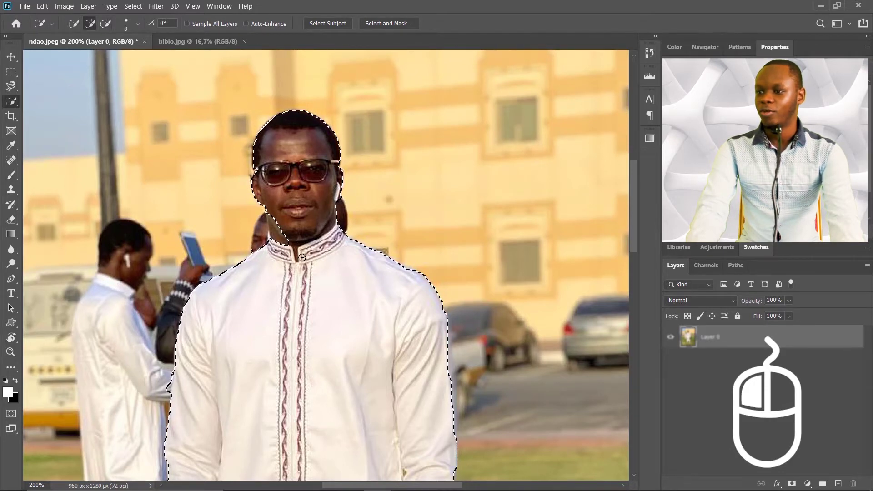
drag(302, 257, 272, 222)
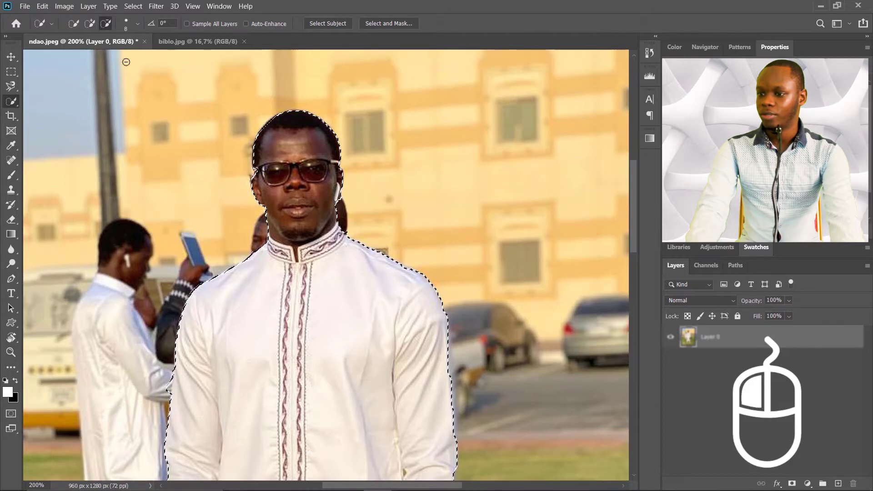
- Check the selection edge down the man's body and subtract the grass beside the heel of his right-hand shoe
click(91, 28)
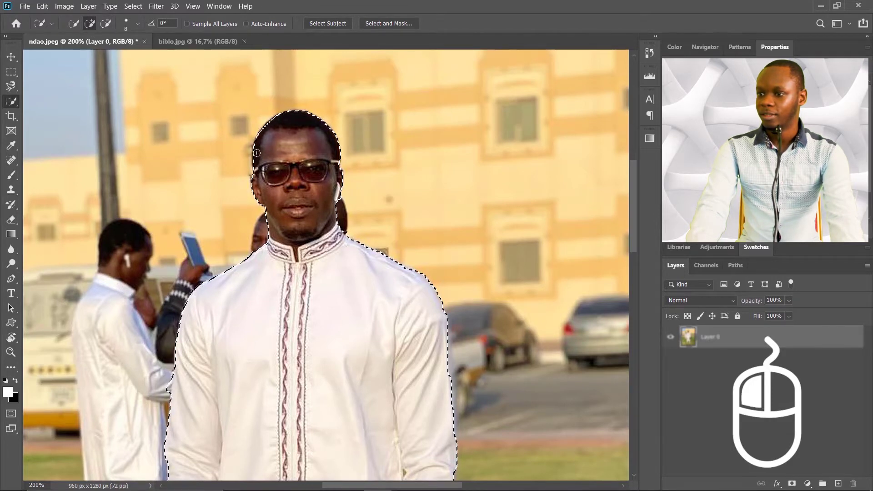
scroll(291, 314, down, 8)
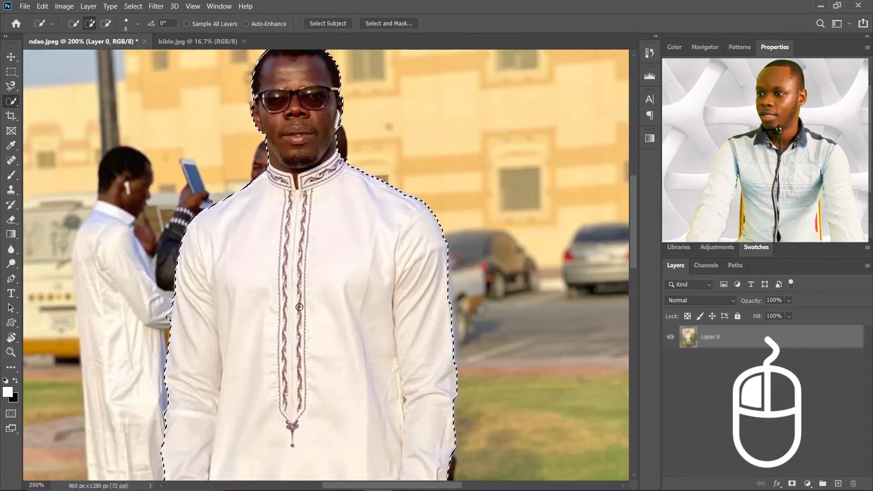
scroll(301, 303, down, 2)
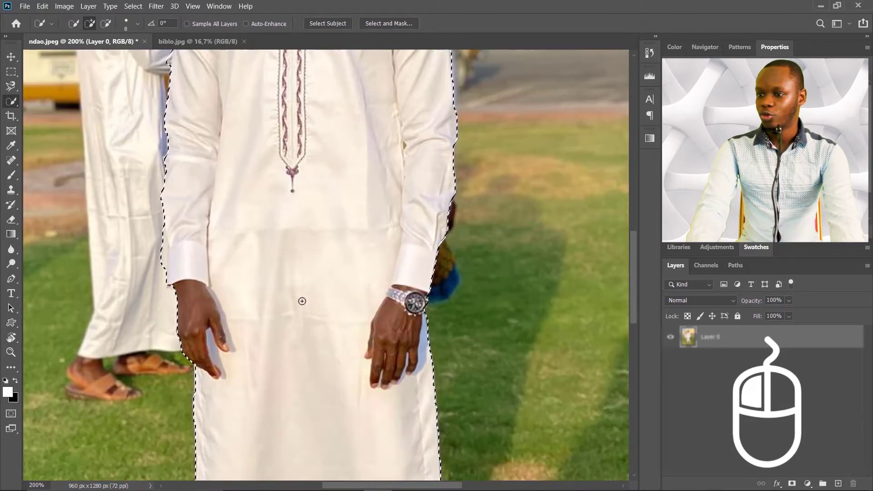
click(105, 25)
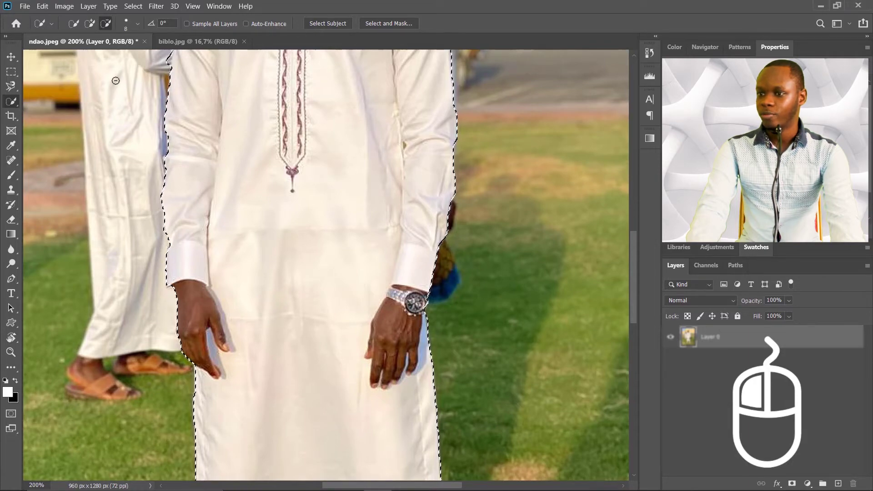
click(89, 24)
scroll(279, 353, down, 8)
drag(420, 419, 403, 434)
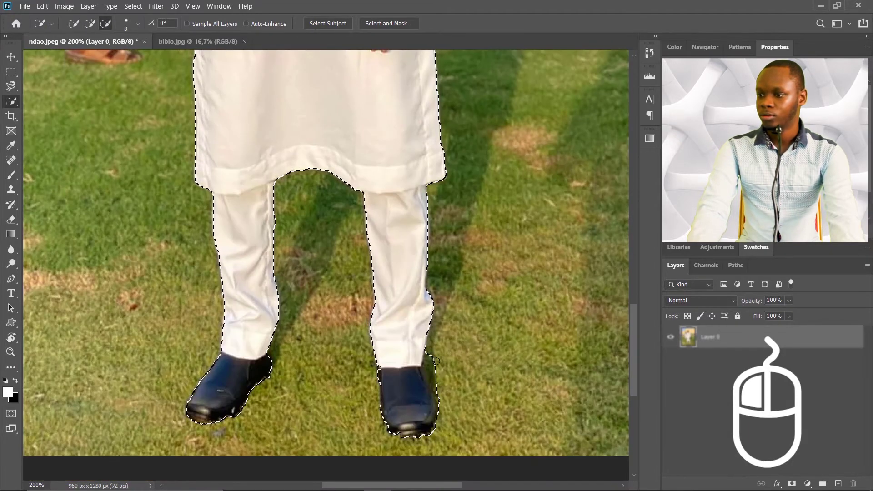
drag(435, 359, 443, 390)
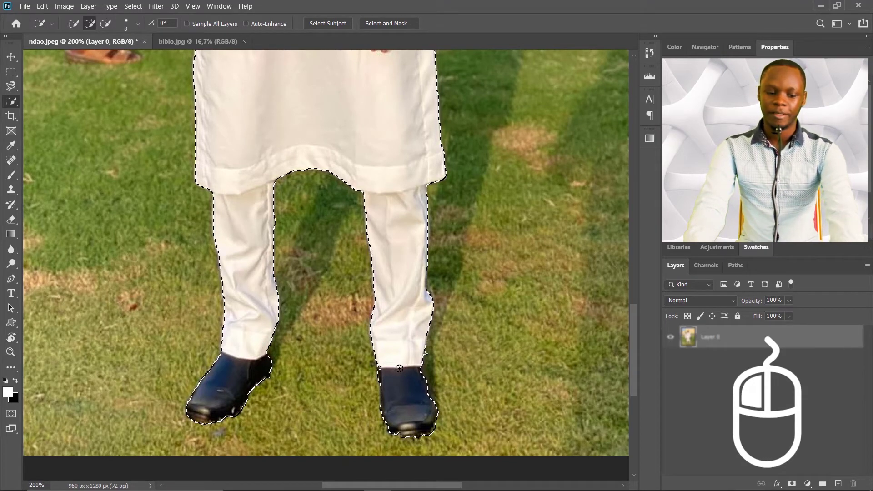
key(ctrl+0)
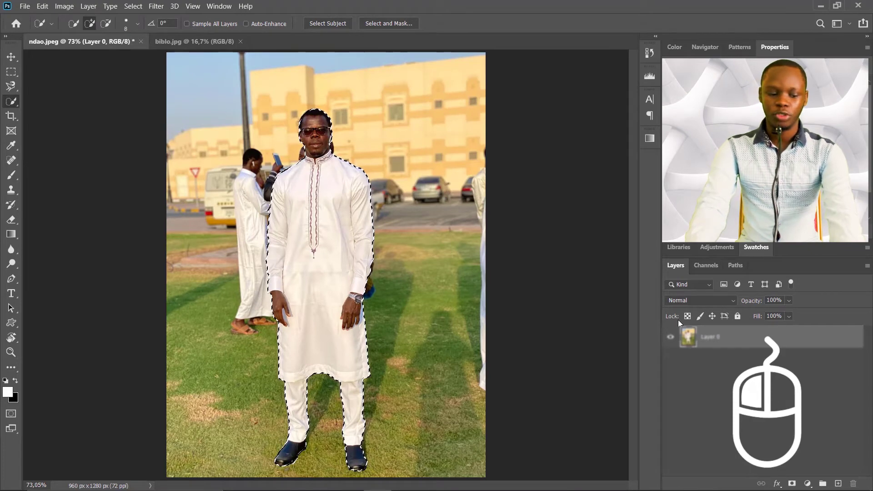
- Refine the selection in Select and Mask with Smooth 27, Feather 2,9 px, Contrast 53% and Shift Edge +8%
click(382, 27)
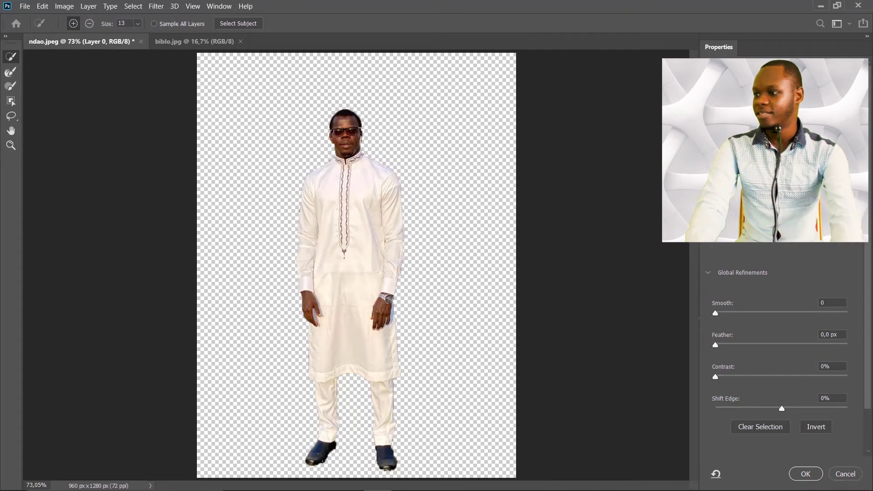
drag(738, 317, 753, 318)
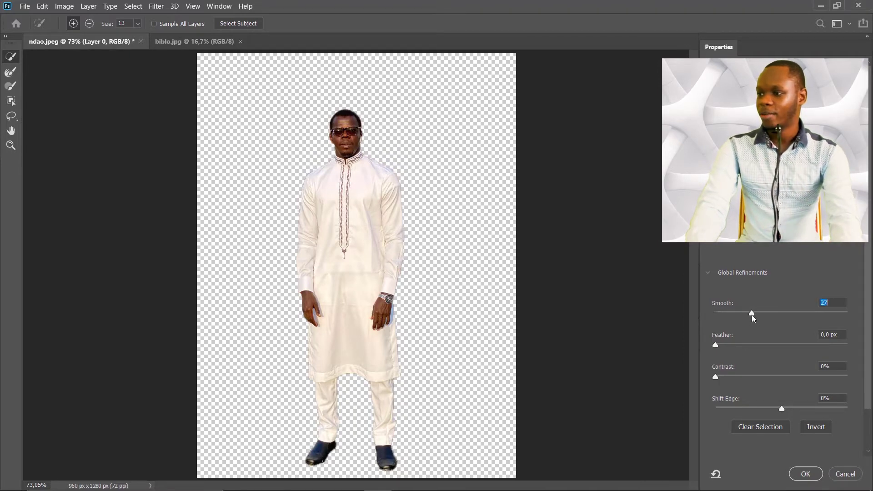
drag(724, 347, 735, 344)
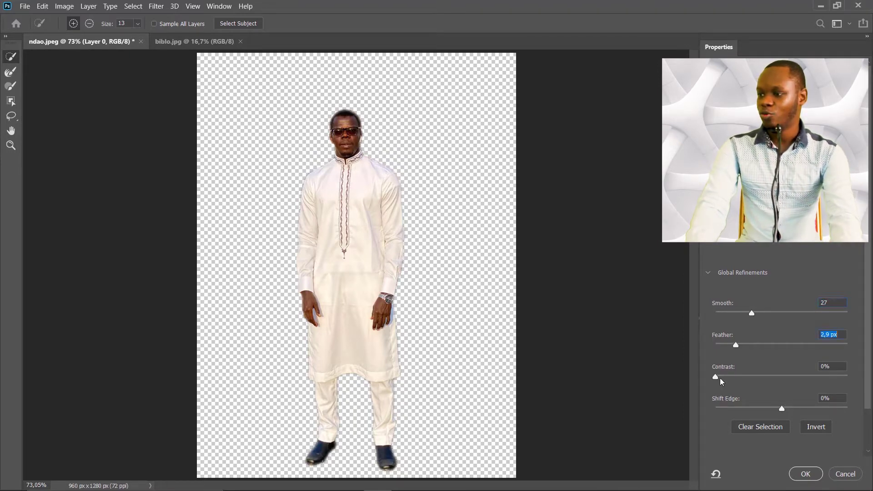
drag(718, 378, 730, 377)
drag(783, 409, 786, 410)
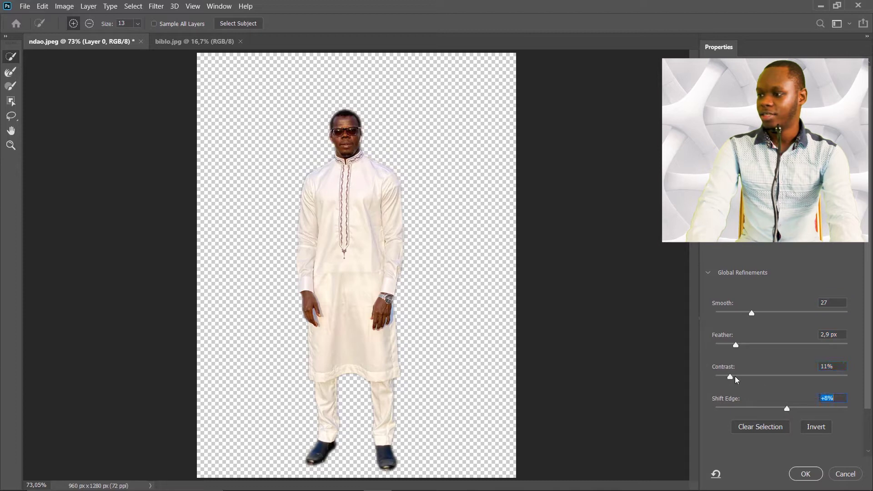
drag(736, 378, 790, 378)
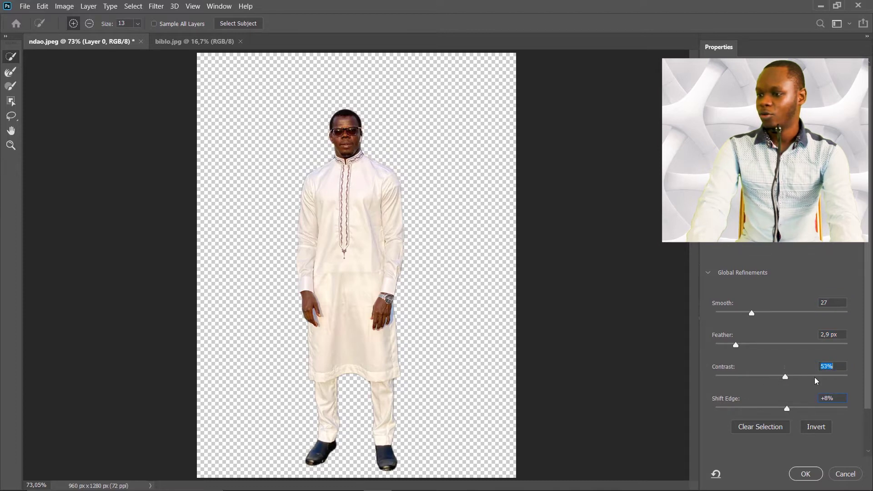
click(802, 479)
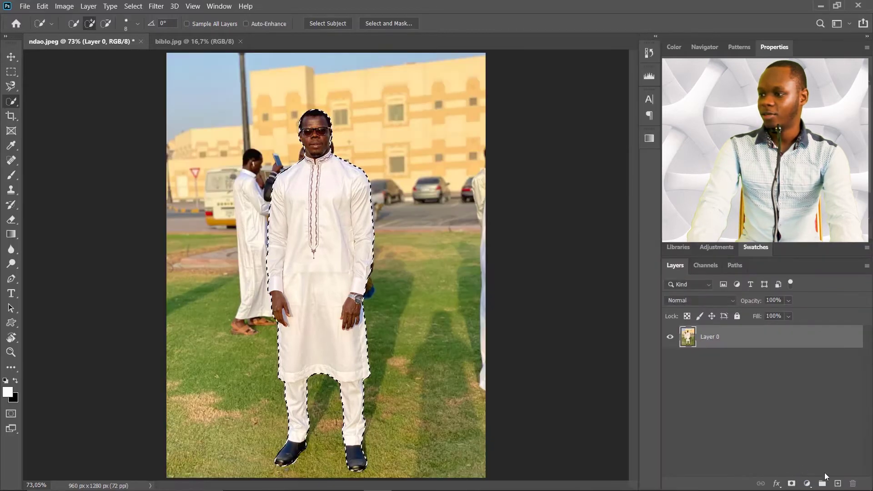
- Mask Layer 0 with the selection and move the cut-out man into the biblo.jpg document
click(792, 484)
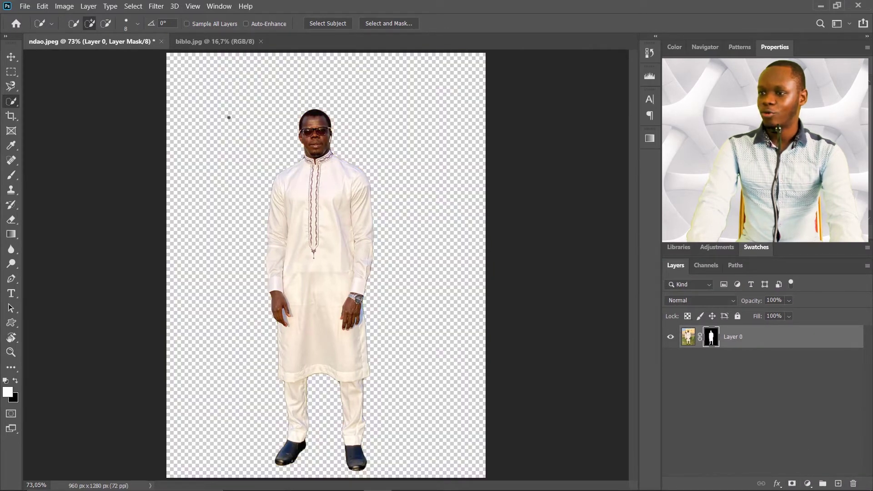
click(11, 56)
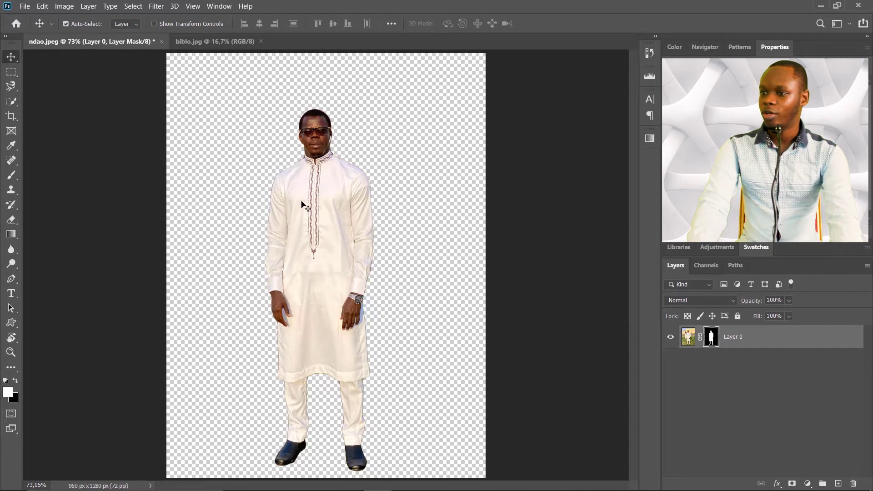
drag(302, 203, 291, 221)
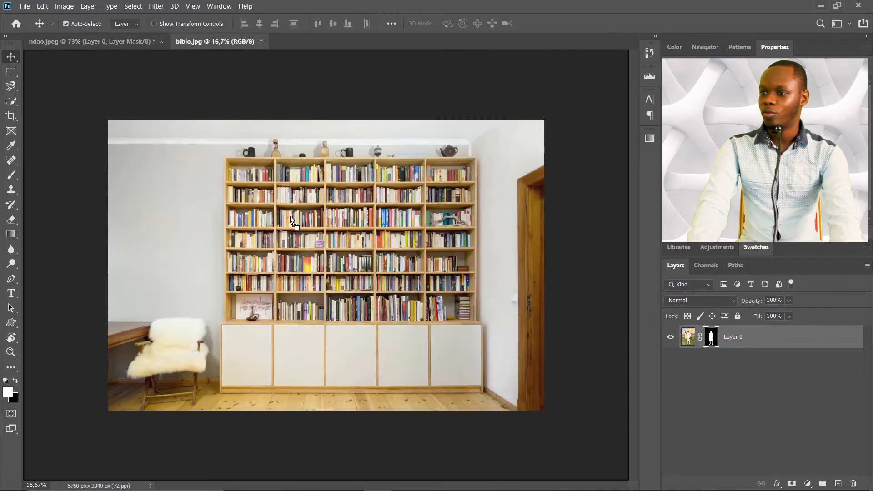
drag(296, 280, 296, 279)
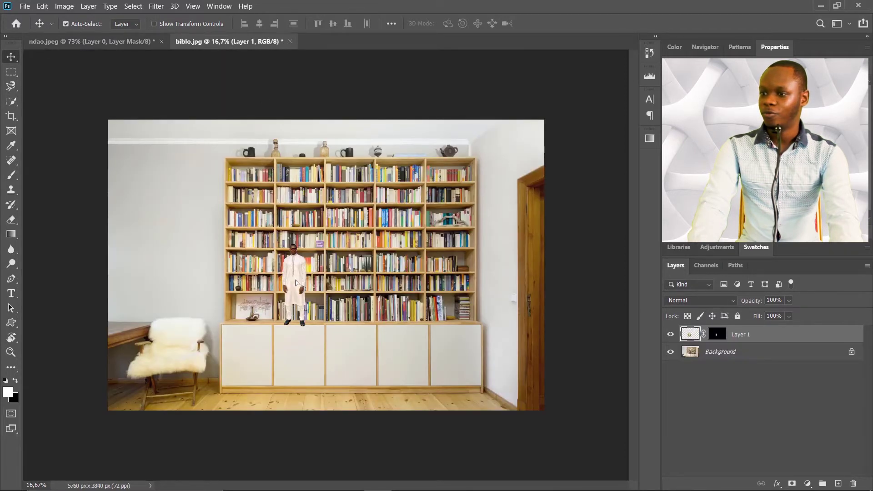
- Scale the man's layer up to about 261% and place him full-length before the right part of the bookshelf
key(ctrl+t)
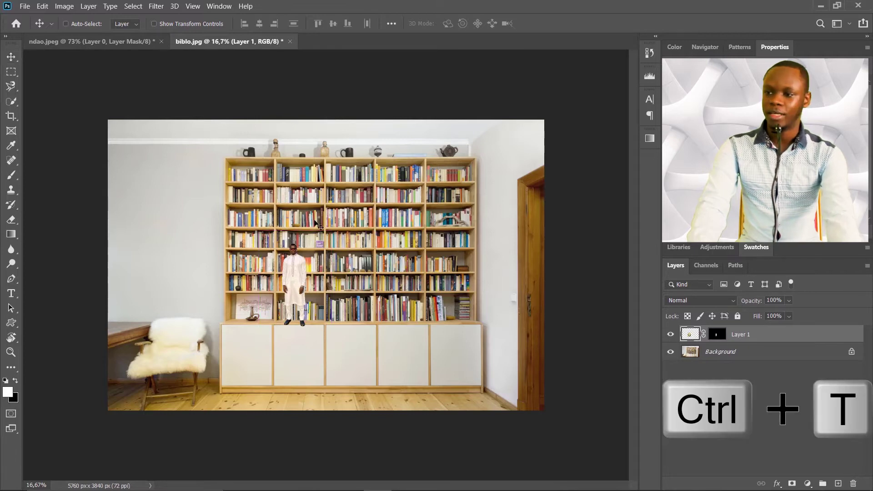
drag(333, 328, 474, 468)
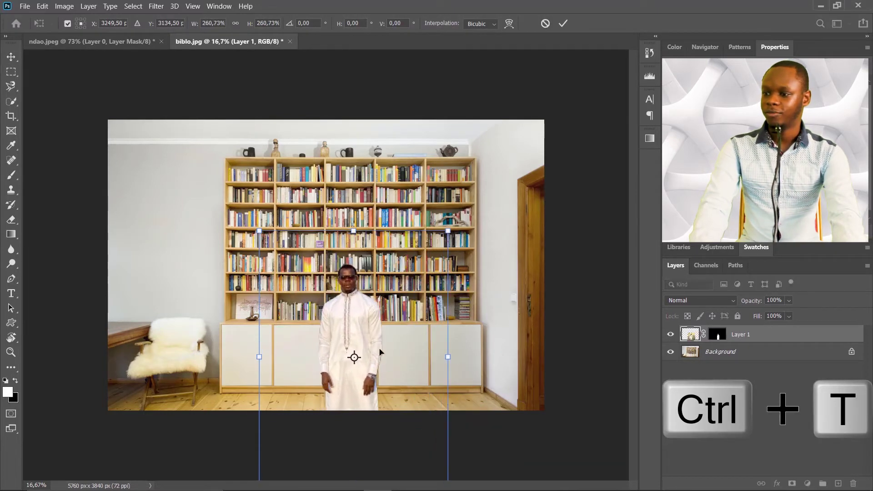
drag(359, 319, 422, 272)
click(564, 23)
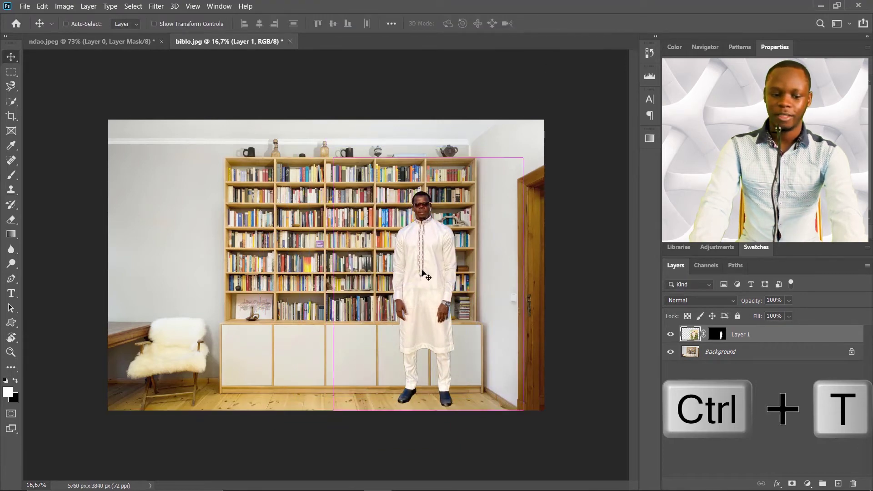
- Scale the man down to 94,73% and stand him on the floor near the right end of the bookshelf
scroll(426, 270, up, 2)
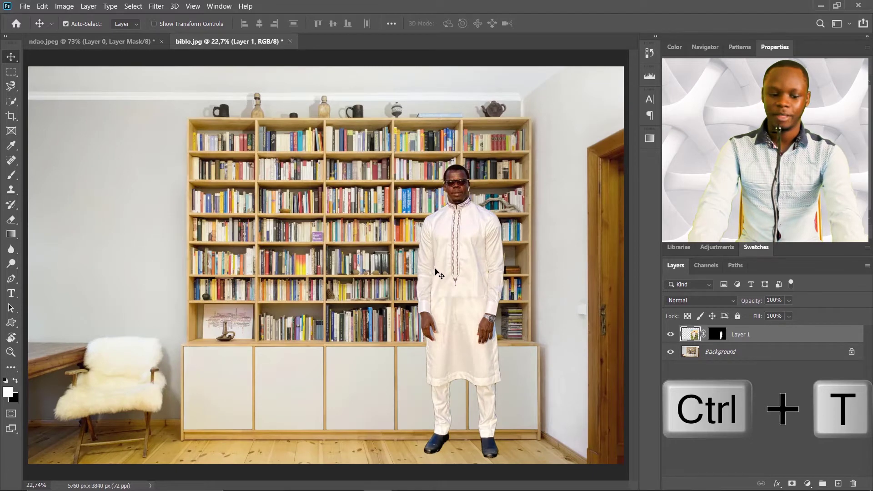
key(ctrl+t)
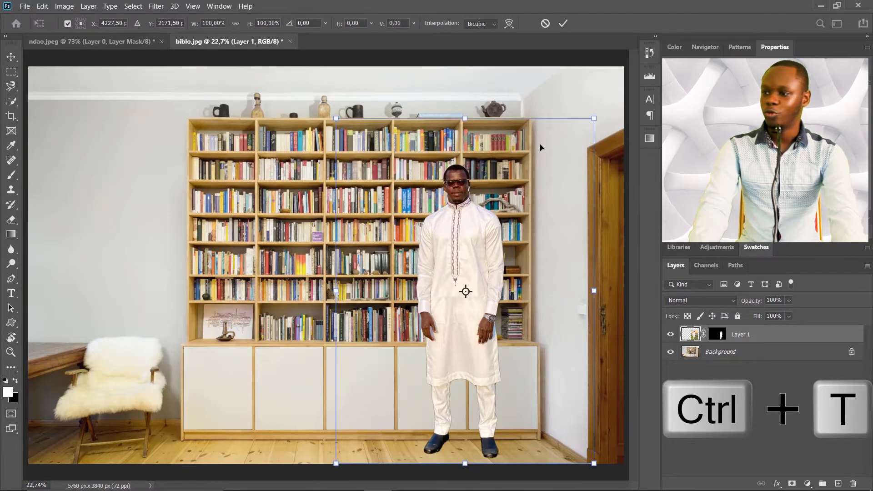
drag(594, 119, 552, 177)
drag(455, 268, 512, 276)
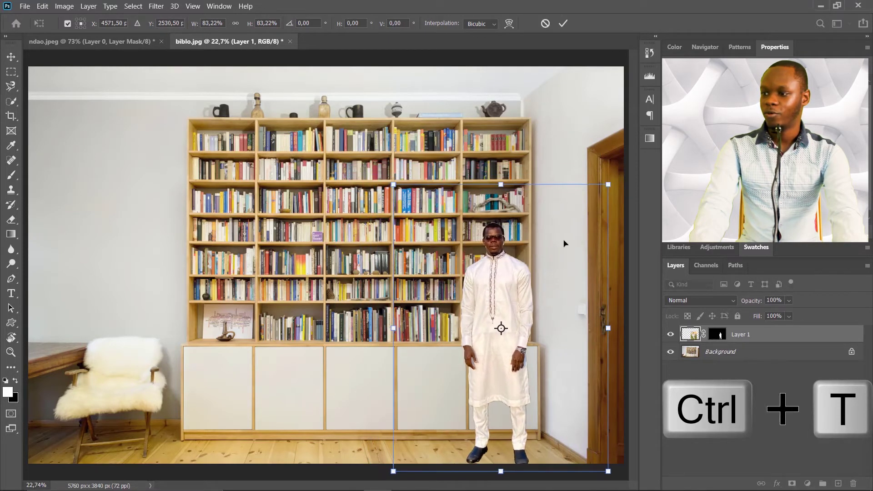
drag(394, 187, 363, 145)
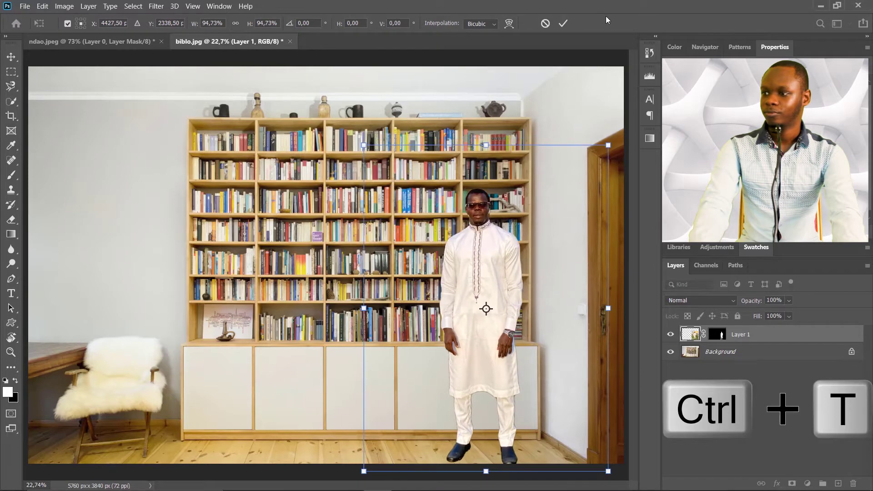
click(563, 24)
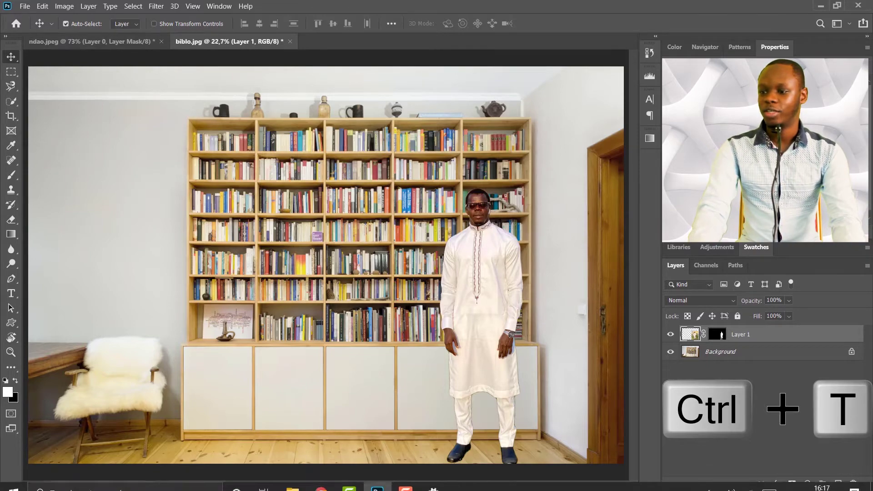
- Open the cisse image from the L10 folder in File Explorer as a separate Photoshop document
click(304, 485)
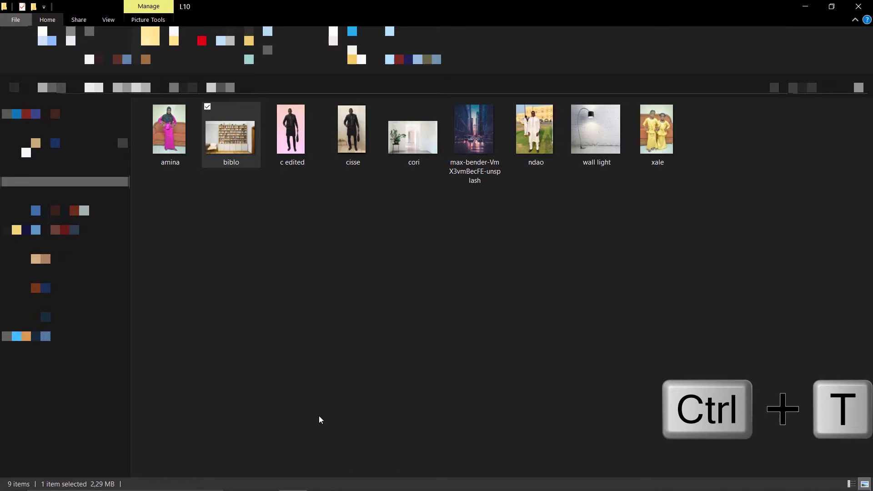
drag(363, 129, 434, 44)
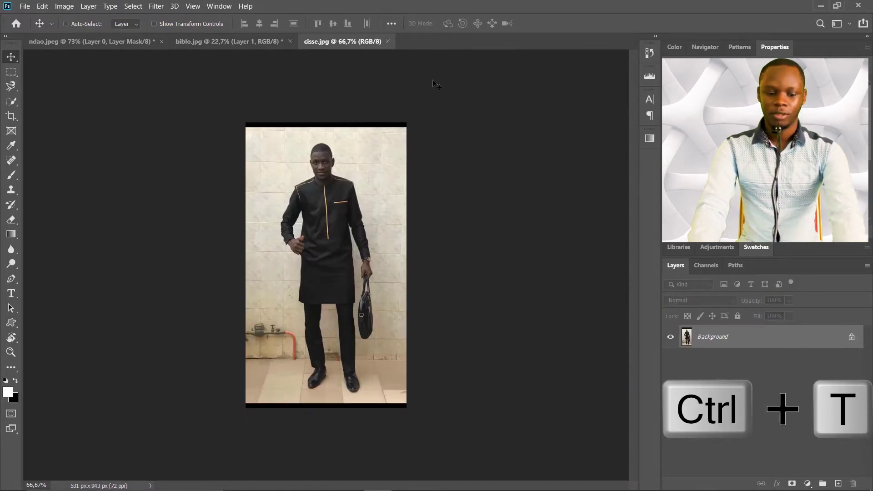
click(65, 23)
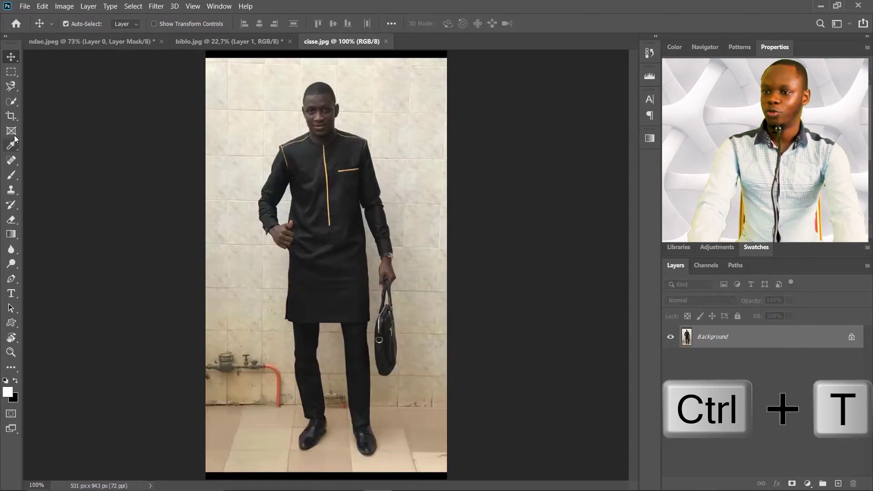
- Crop the black bars off the upper and lower edges of cisse.jpg
click(12, 116)
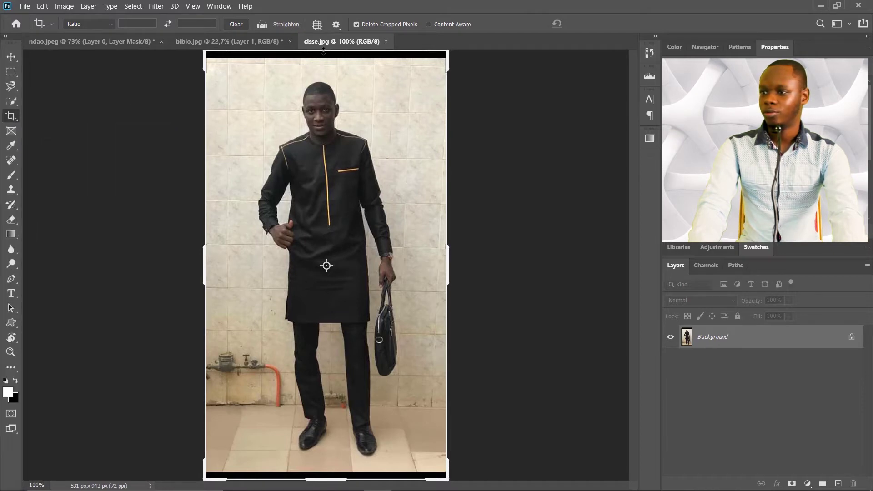
drag(314, 67, 314, 61)
drag(360, 466, 359, 473)
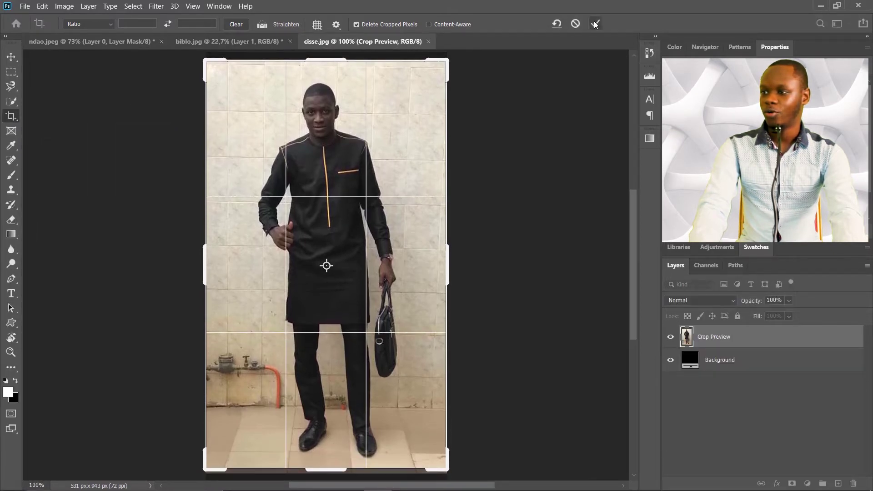
click(595, 22)
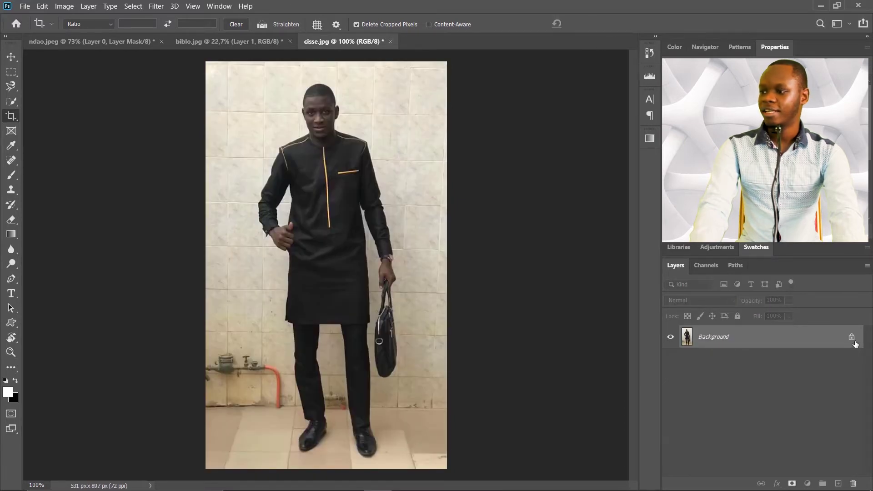
- Unlock the Background layer of cisse.jpg and switch to the Magic Wand tool
click(852, 336)
click(11, 101)
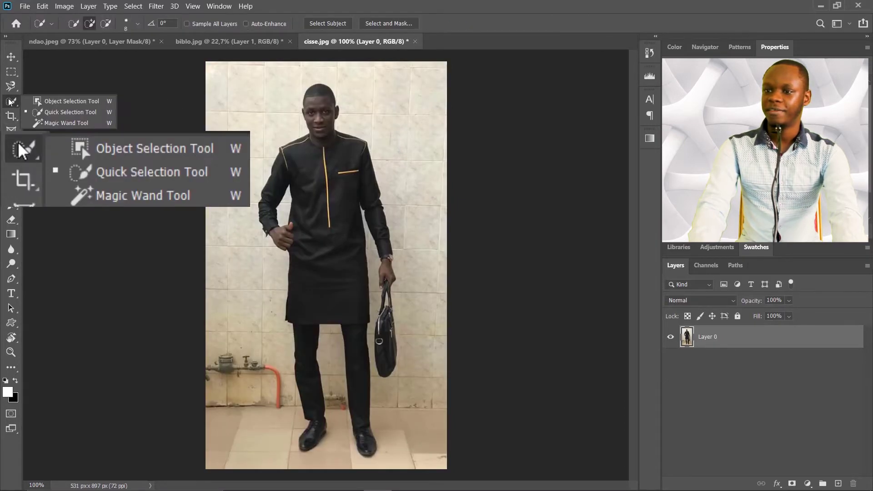
click(66, 123)
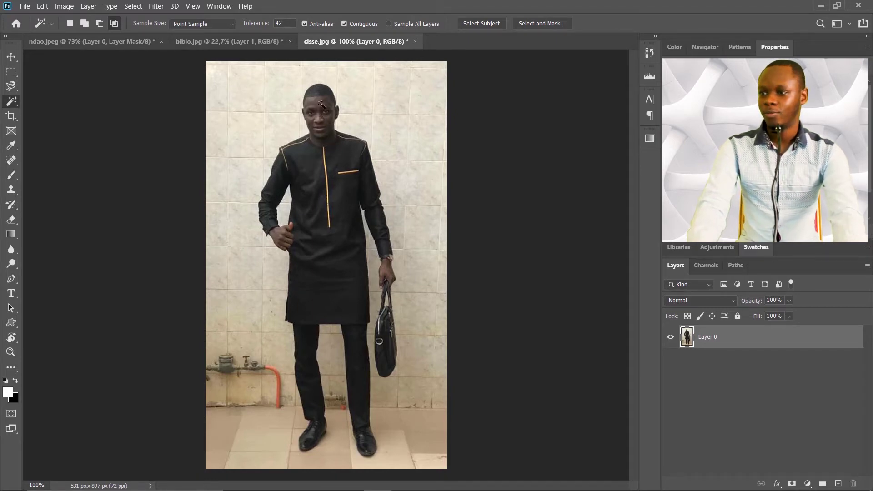
click(326, 204)
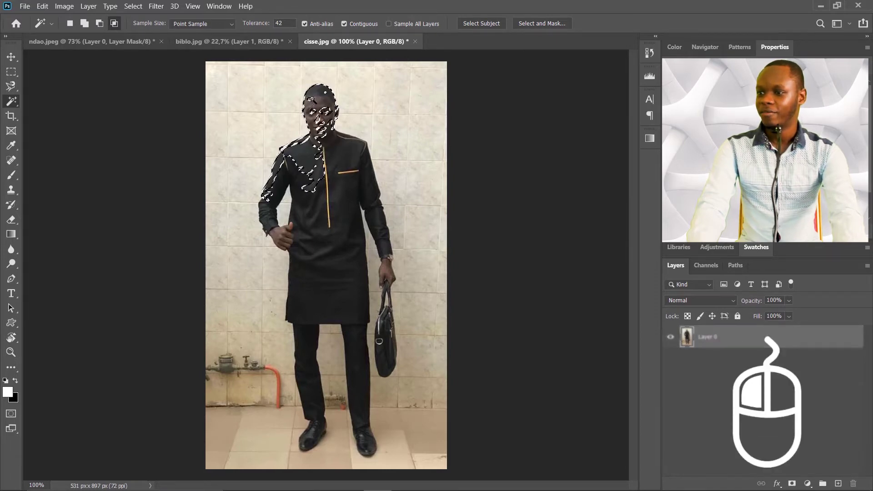
click(329, 145)
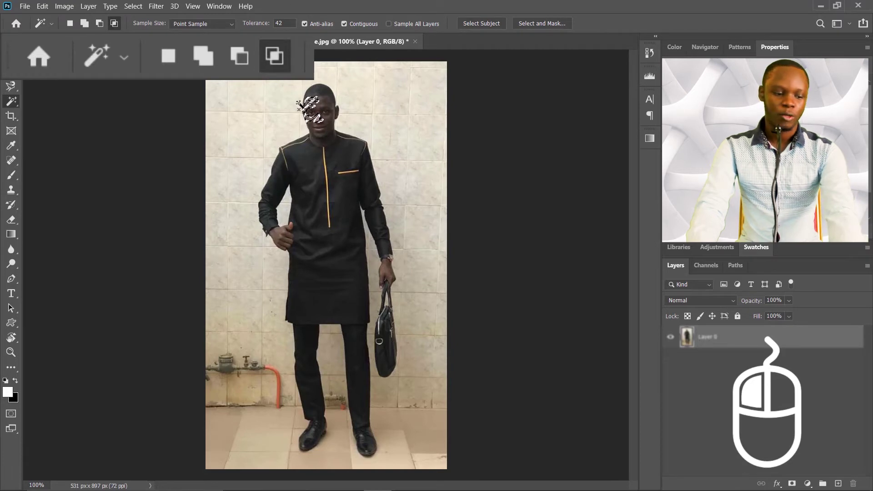
key(ctrl+d)
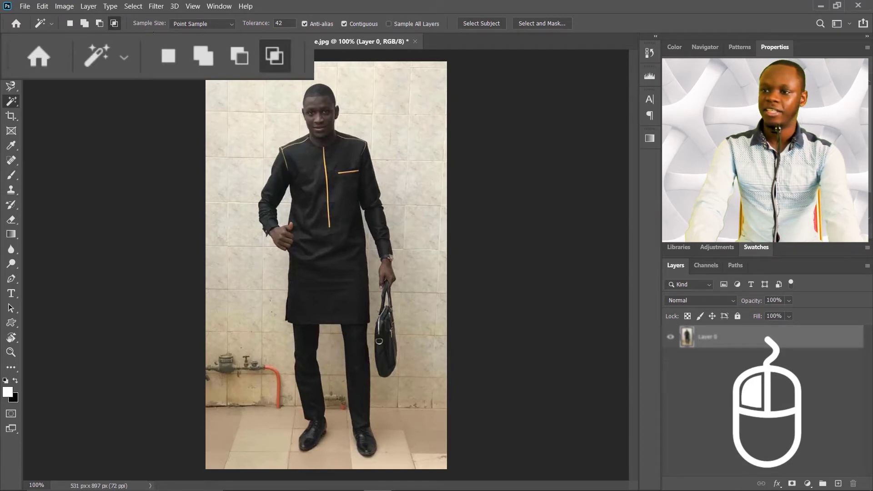
- Select the man and his bag with the Magic Wand in add-to-selection mode, raising the Tolerance to 55
click(84, 23)
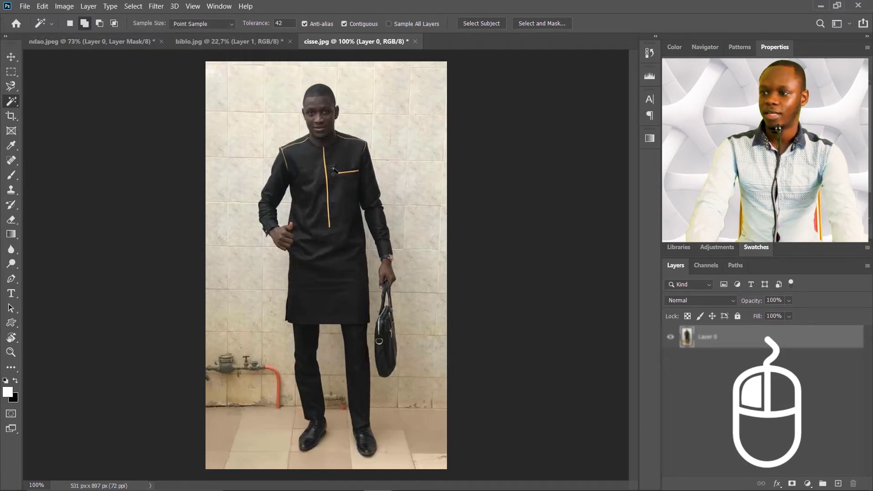
click(332, 113)
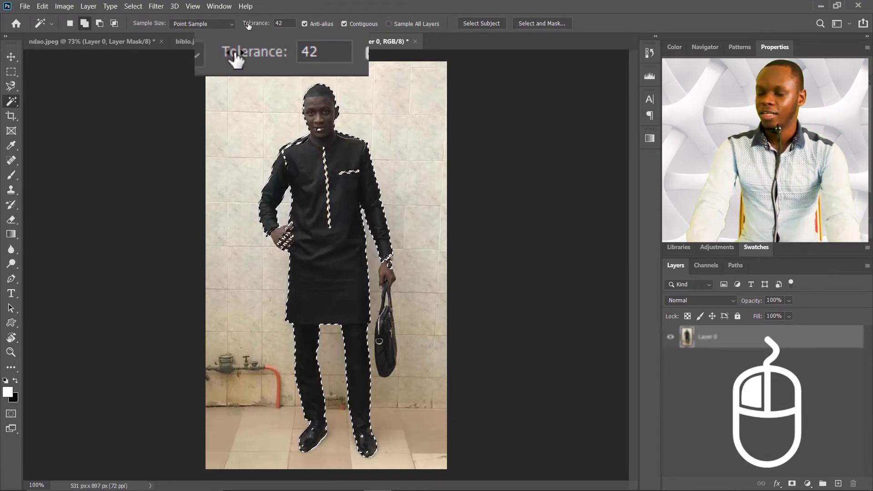
drag(249, 25, 267, 25)
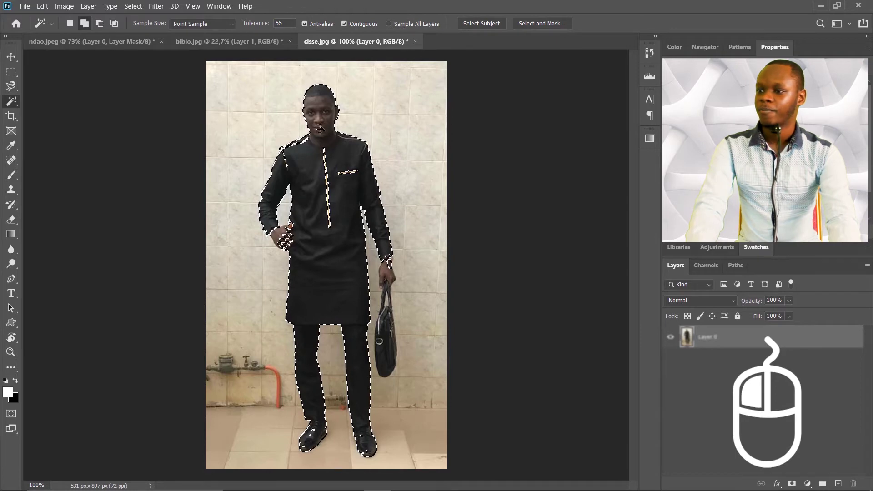
click(320, 172)
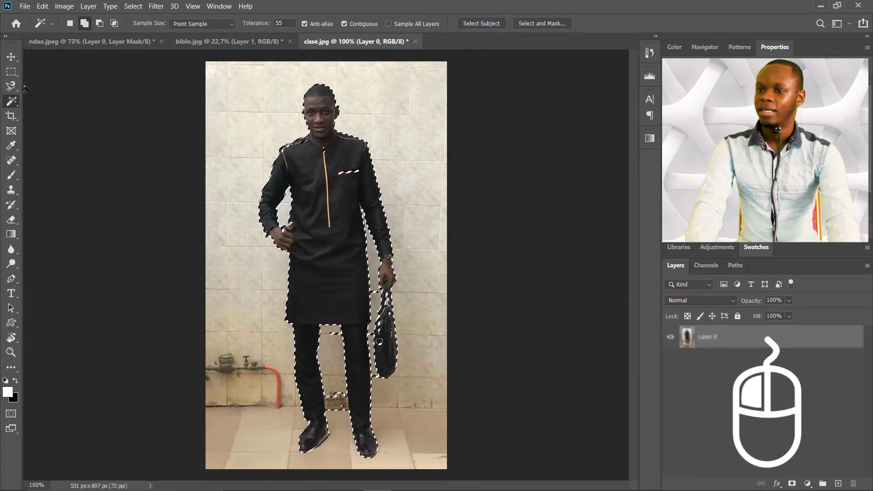
- Subtract the wall areas between the legs and around the bag with the Quick Selection tool and check the whole outline
click(16, 106)
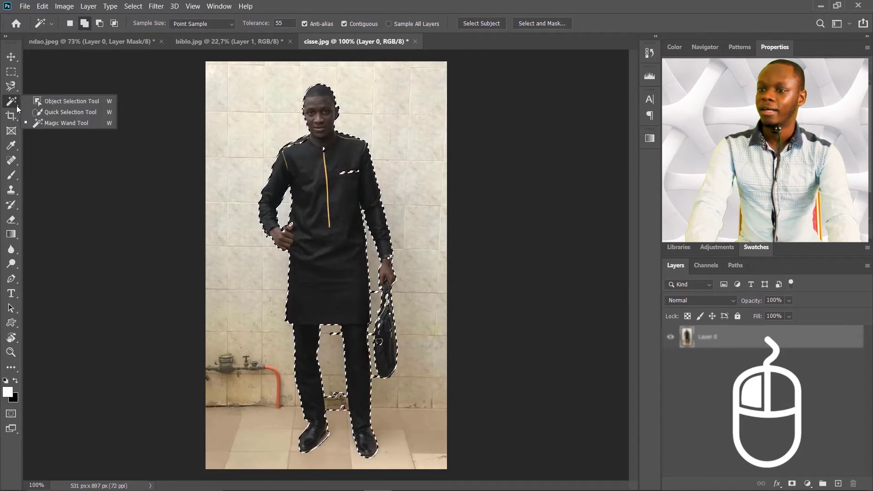
click(53, 115)
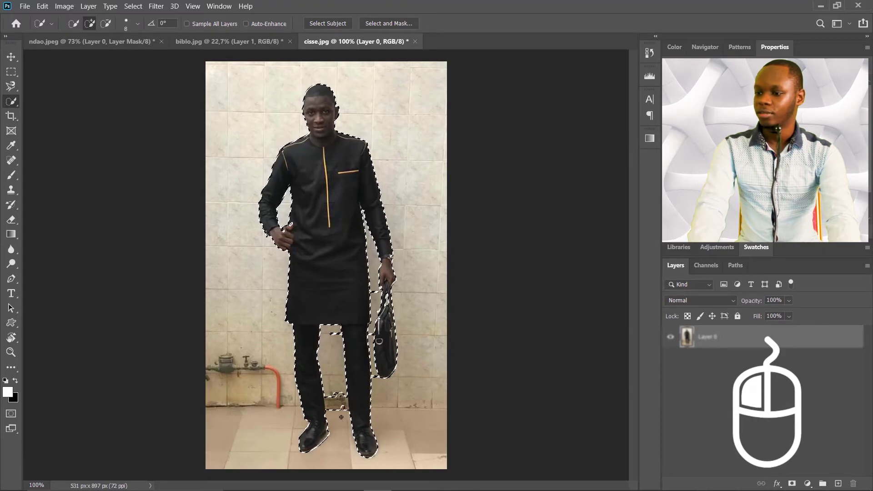
click(105, 24)
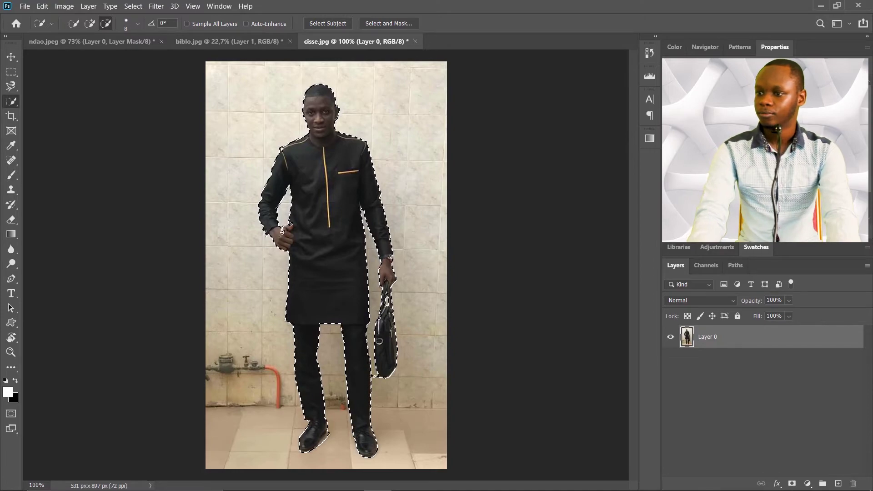
scroll(284, 231, up, 1)
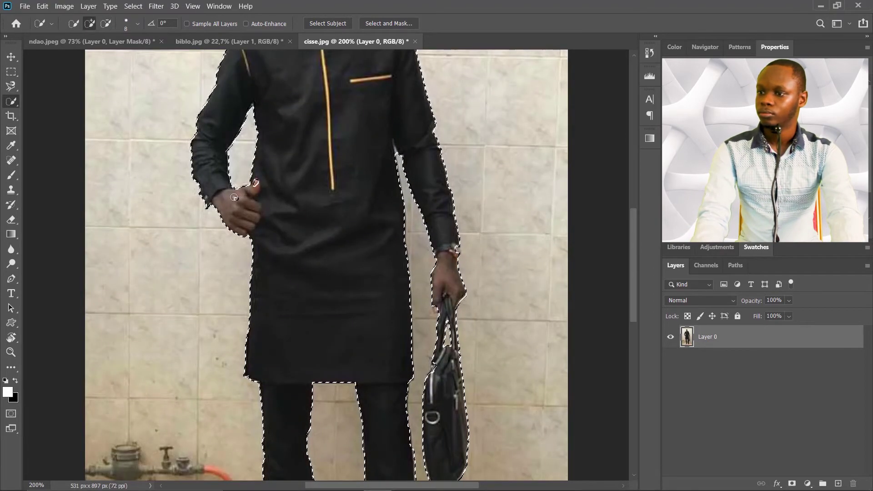
scroll(437, 254, down, 2)
scroll(437, 254, down, 5)
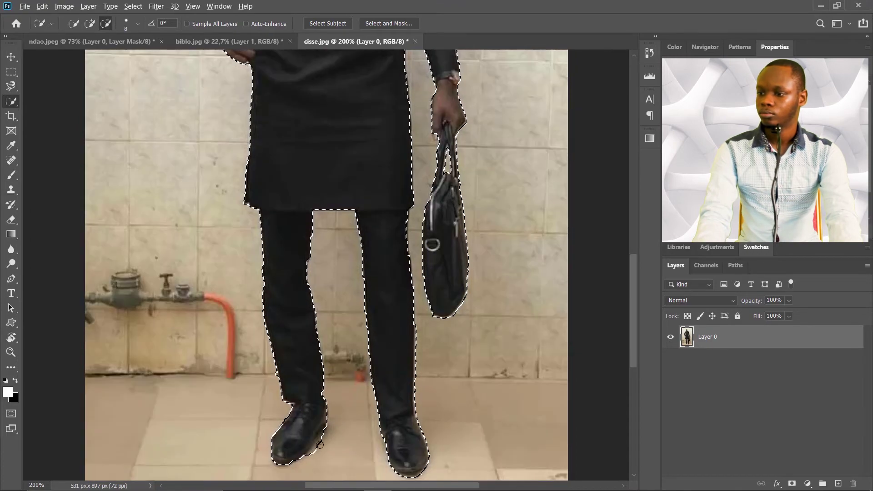
scroll(386, 292, up, 12)
scroll(385, 292, up, 2)
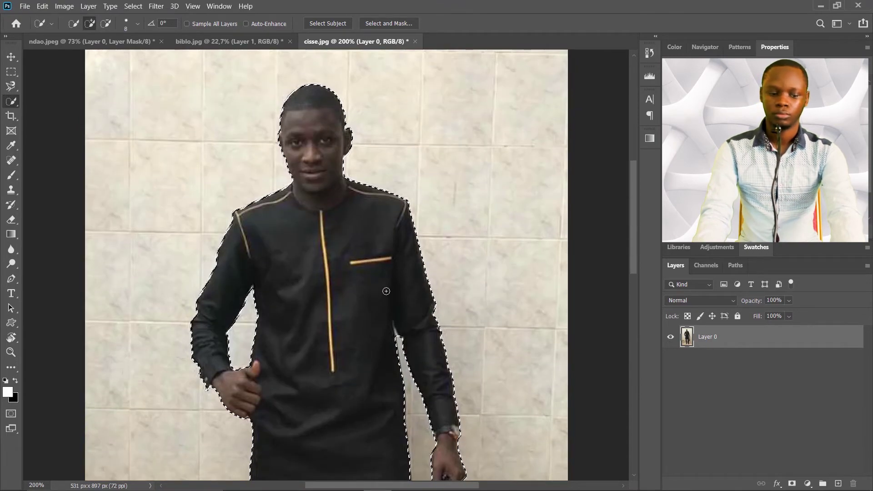
key(ctrl+0)
- Refine the selection in Select and Mask with Smooth 12, Feather 2,1 px and Contrast 64%, and apply it as a layer mask
click(400, 22)
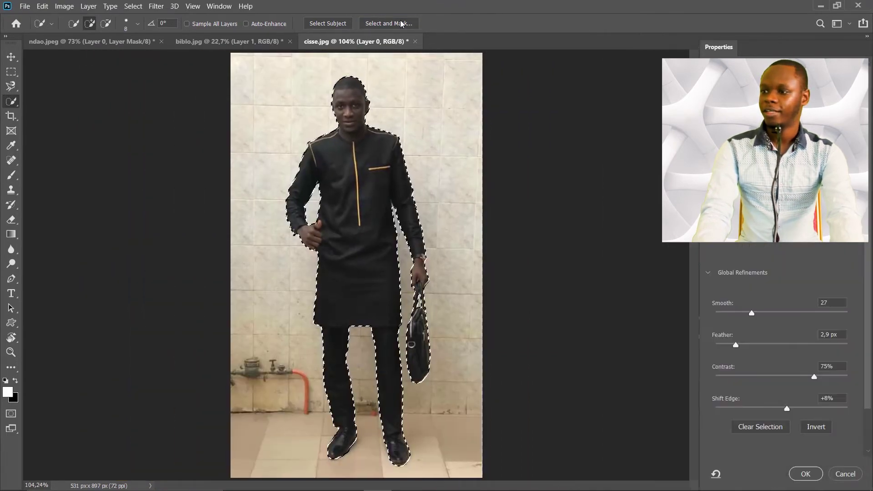
drag(716, 377, 779, 373)
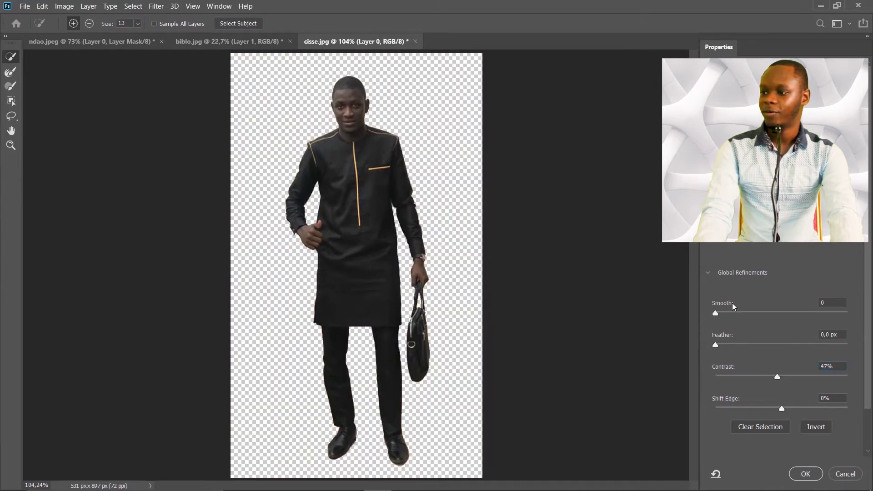
drag(716, 314, 752, 314)
mouse_move(716, 345)
mouse_down()
mouse_move(755, 345)
mouse_move(731, 345)
mouse_up()
drag(754, 313, 732, 313)
drag(778, 377, 801, 377)
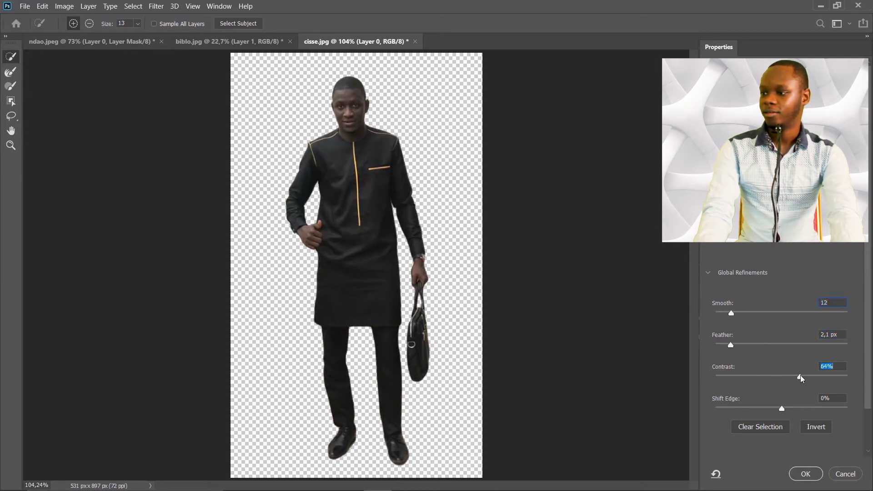
click(808, 475)
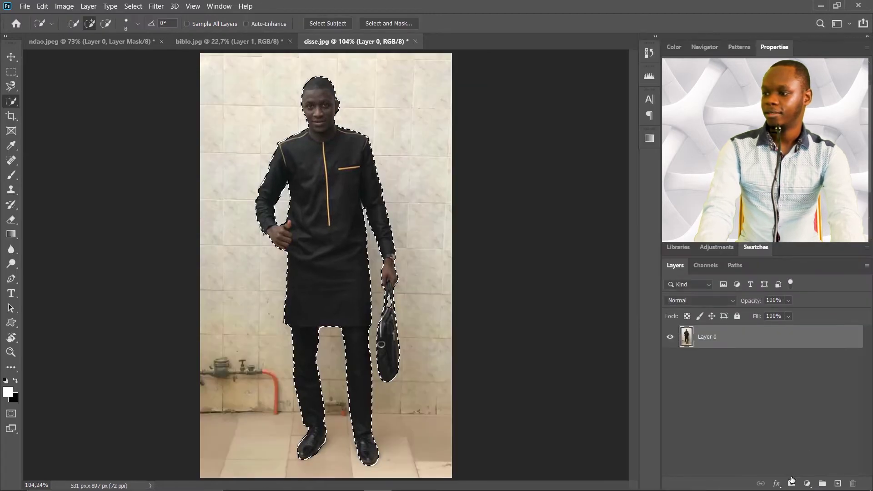
click(792, 483)
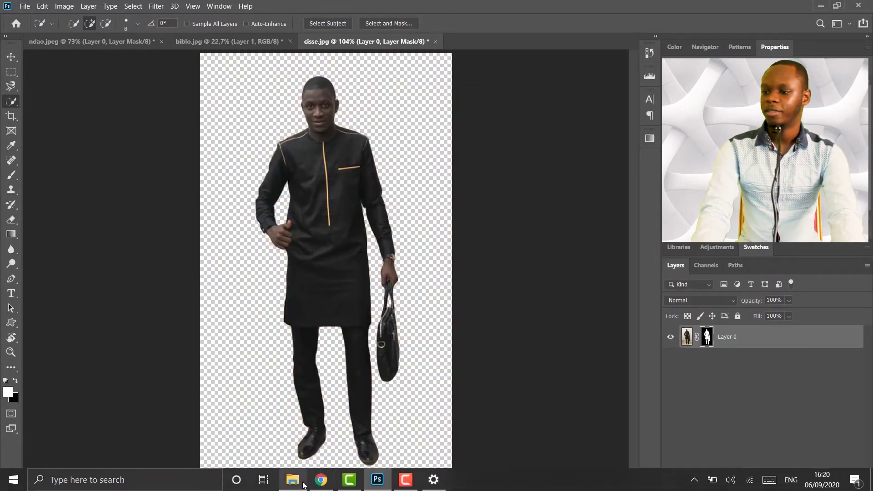
- Open max-bender-VmX3vmBecFE-unsplash.jpg from File Explorer as a separate document and bring the masked man from cisse.jpg into it
click(303, 484)
drag(454, 175, 440, 351)
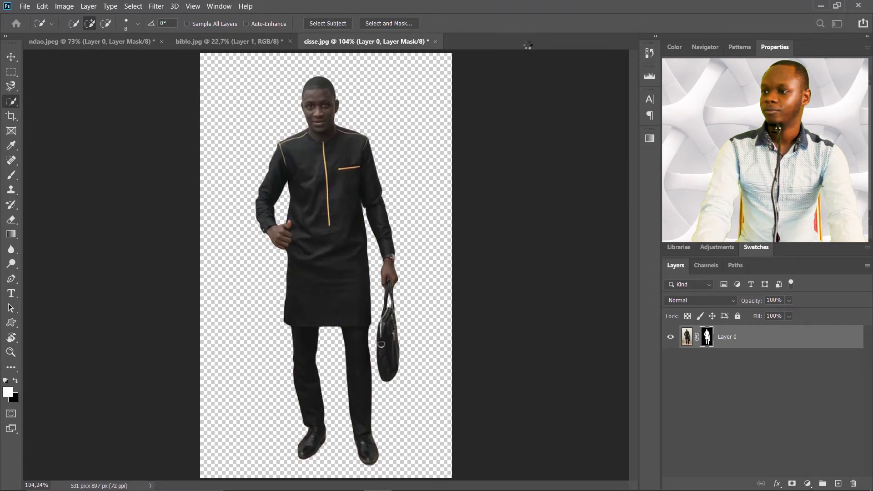
click(336, 42)
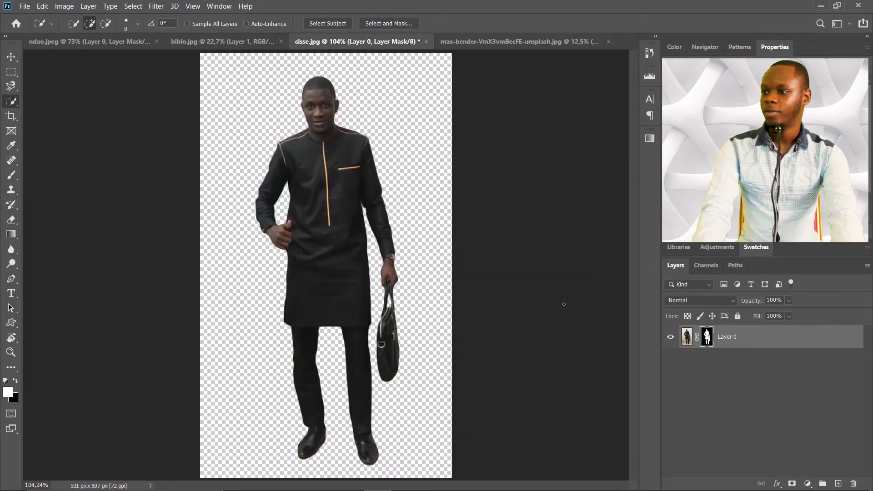
click(12, 57)
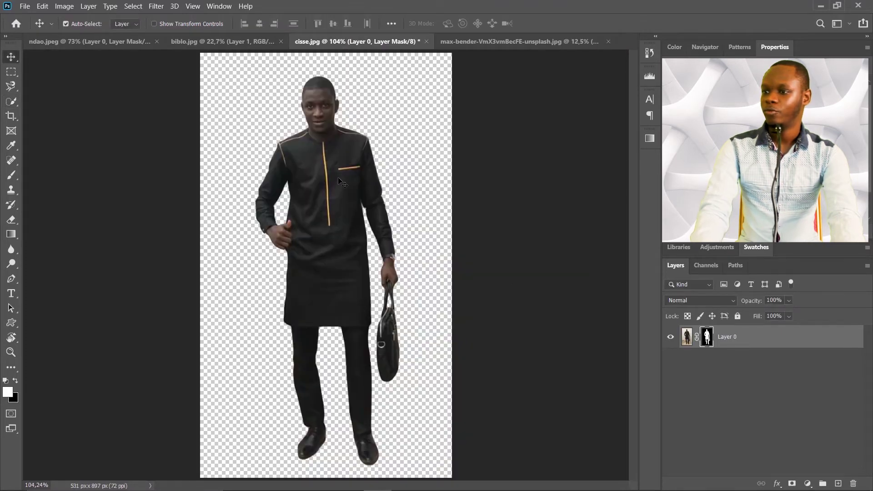
drag(337, 177, 272, 242)
key(ctrl)
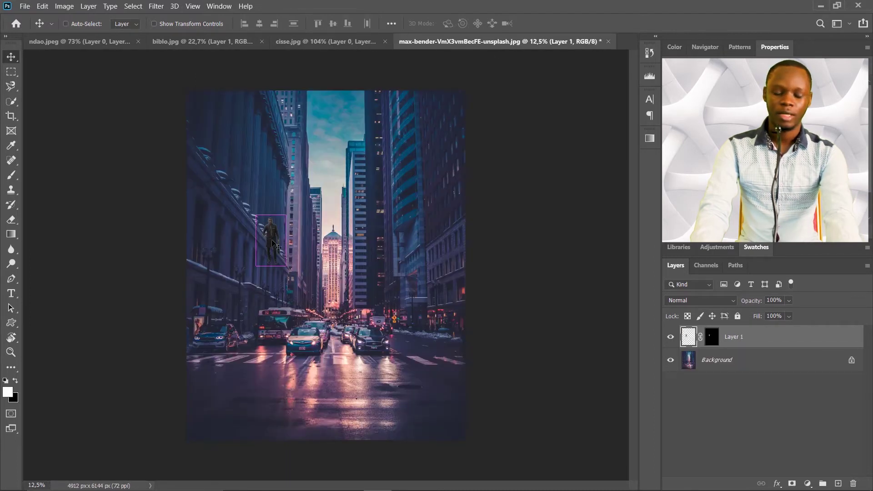
- Enlarge the man's layer and stand him full-length on the wet road in front of the cars
key(ctrl+t)
drag(288, 267, 413, 448)
drag(336, 388, 335, 371)
click(563, 23)
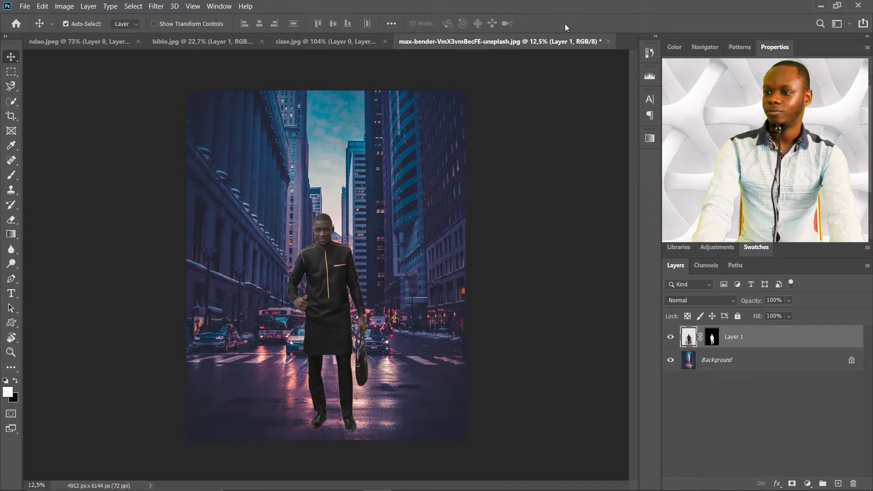
drag(338, 369, 333, 374)
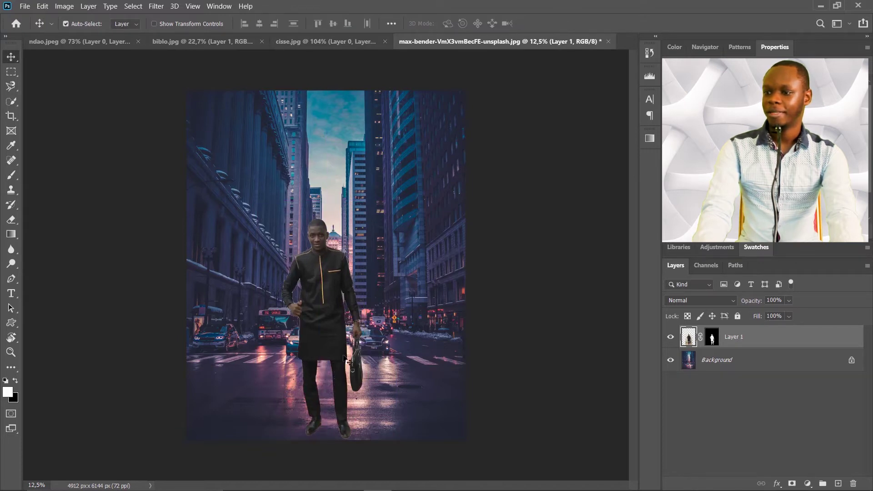
- Add a Drop Shadow to the man's layer with a shorter distance and a slightly larger spread, and deselect the layer
double_click(748, 337)
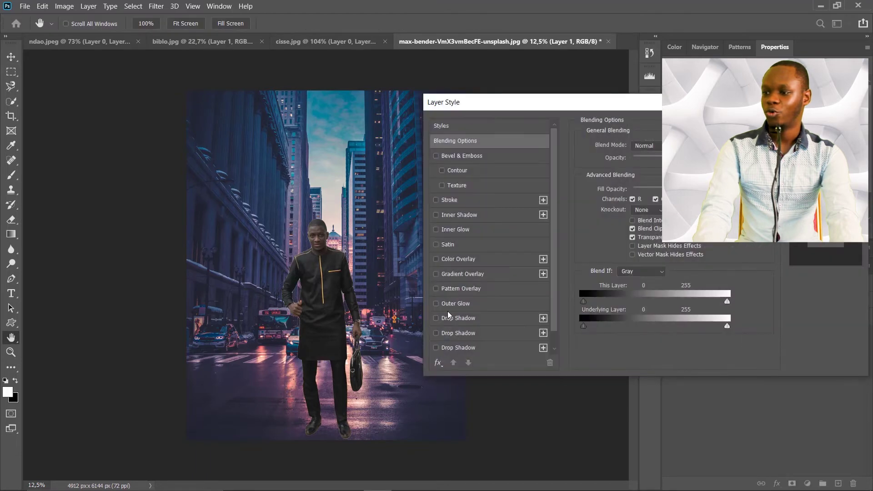
click(436, 319)
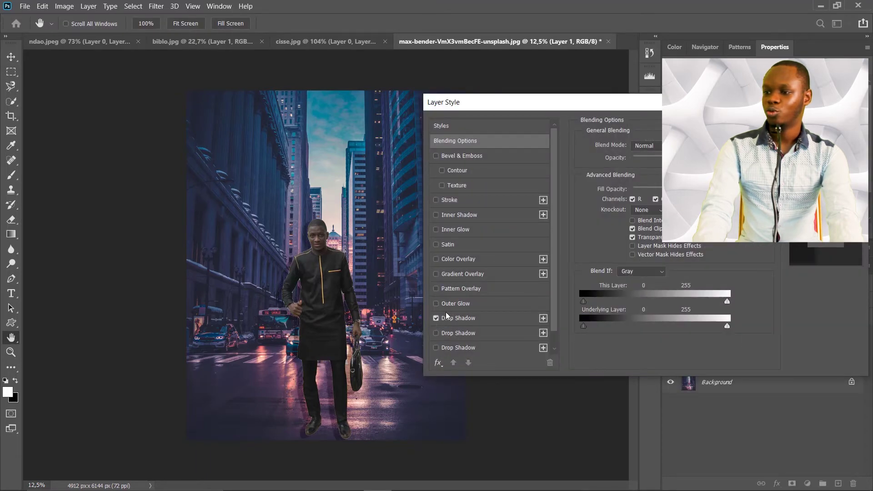
click(479, 320)
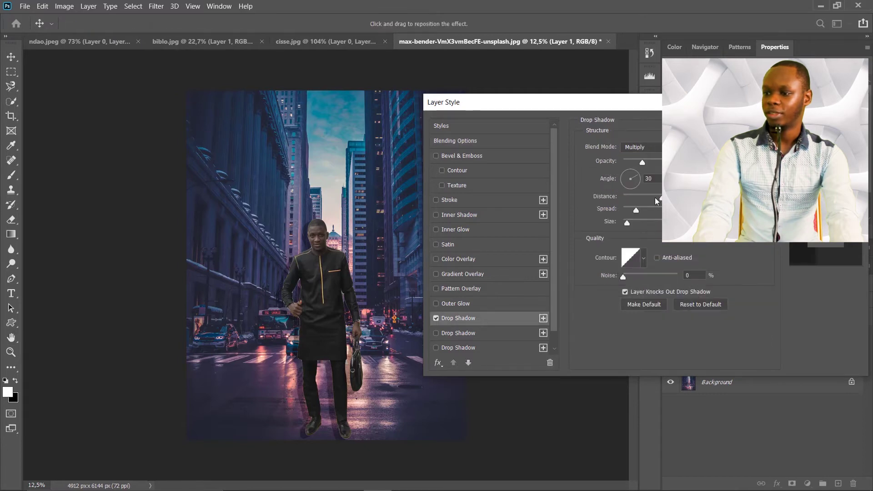
drag(657, 200, 642, 210)
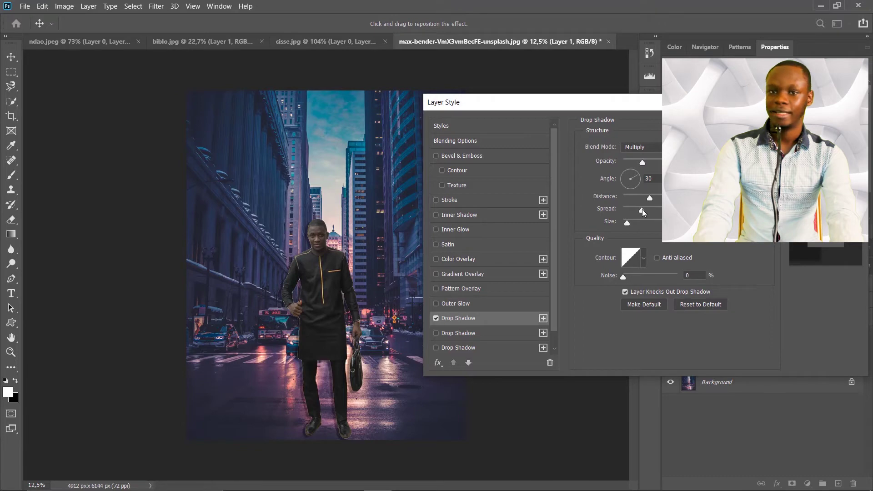
click(841, 126)
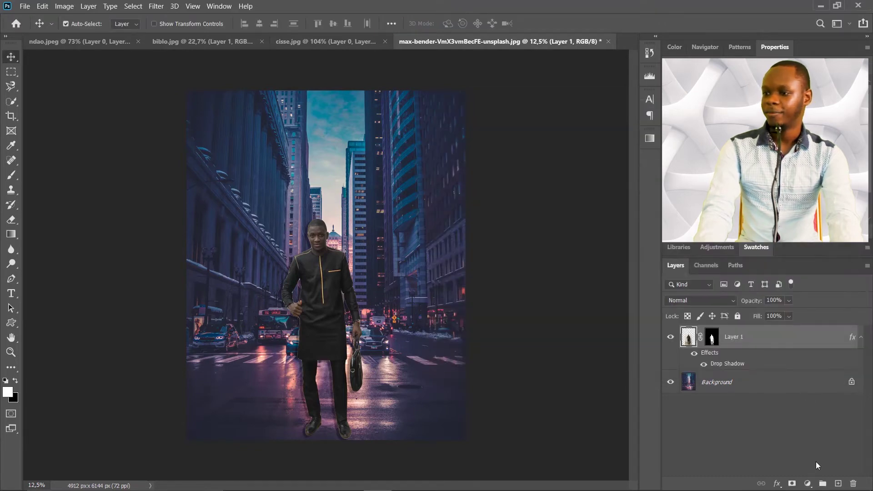
click(798, 405)
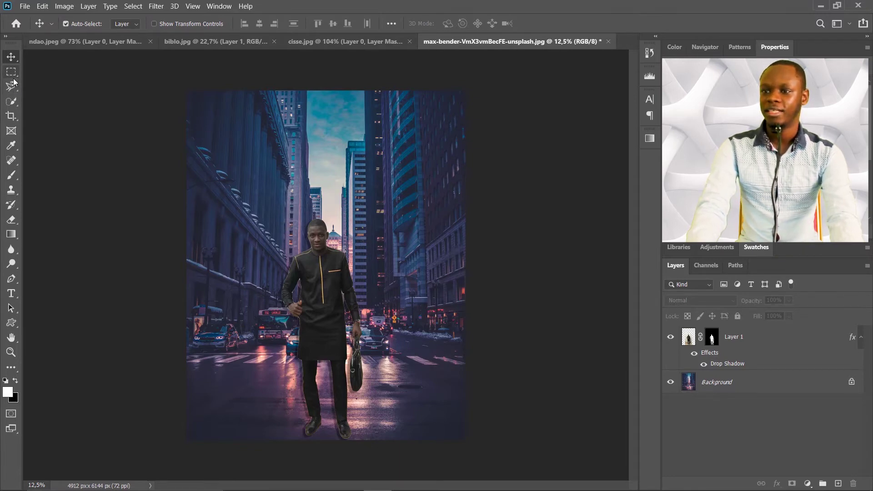
- Open the c edited image from File Explorer as a separate Photoshop document
click(11, 101)
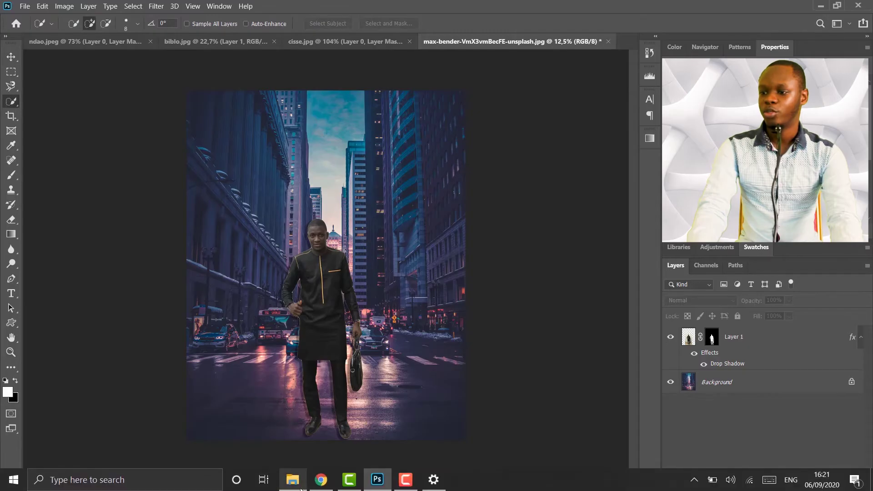
click(292, 481)
drag(292, 137, 624, 43)
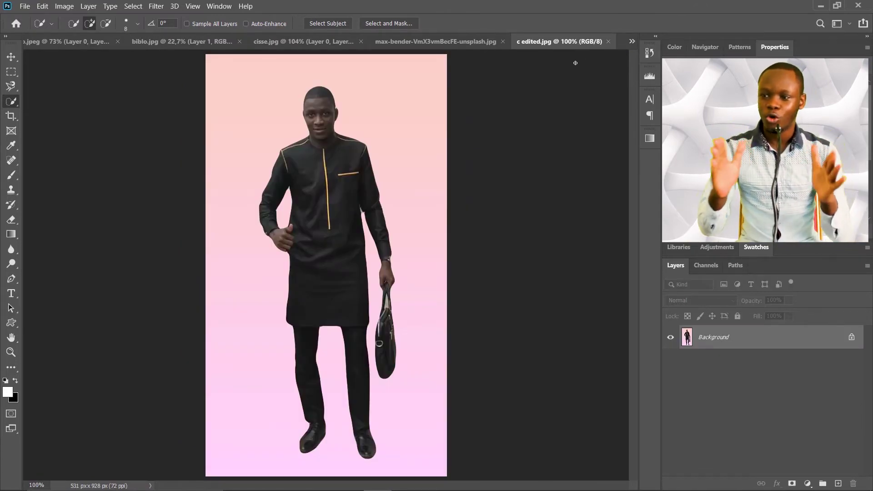
- Unlock the Background layer and select the pink backdrop around the man with the Magic Wand
click(851, 337)
right_click(11, 102)
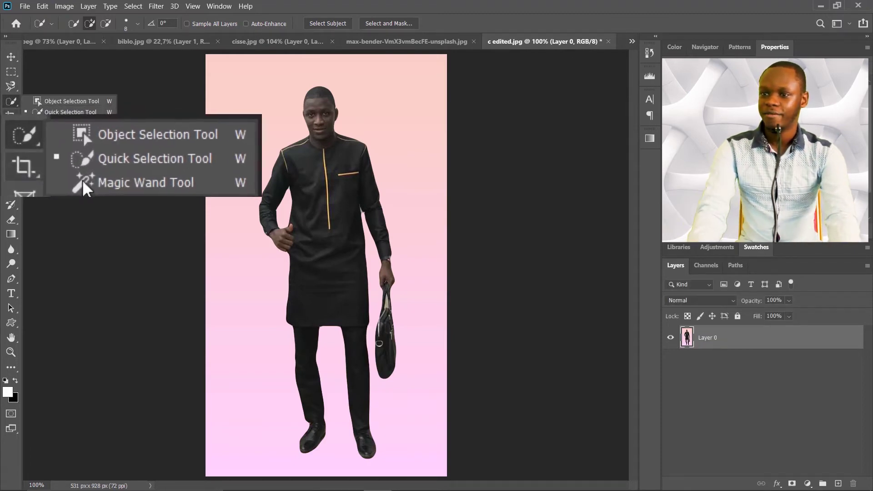
click(46, 123)
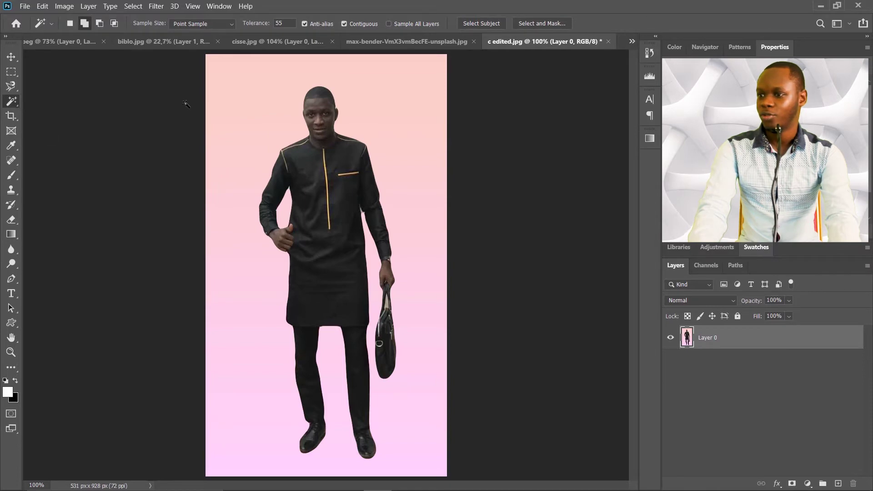
click(256, 103)
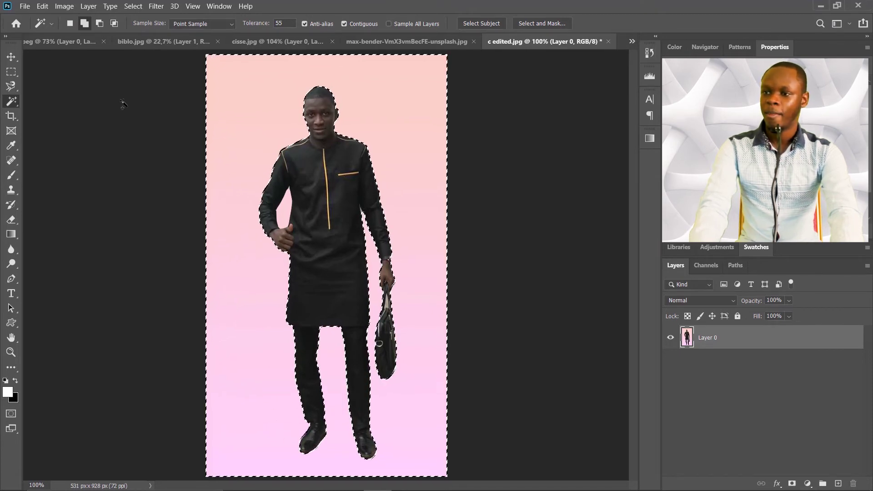
- Invert the selection to the man and add a layer mask that hides the pink backdrop
click(129, 5)
mouse_move(115, 10)
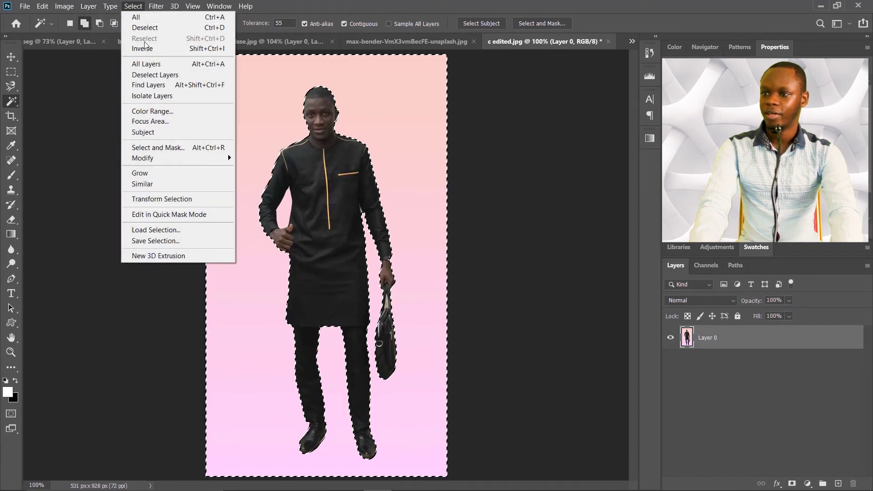
click(144, 47)
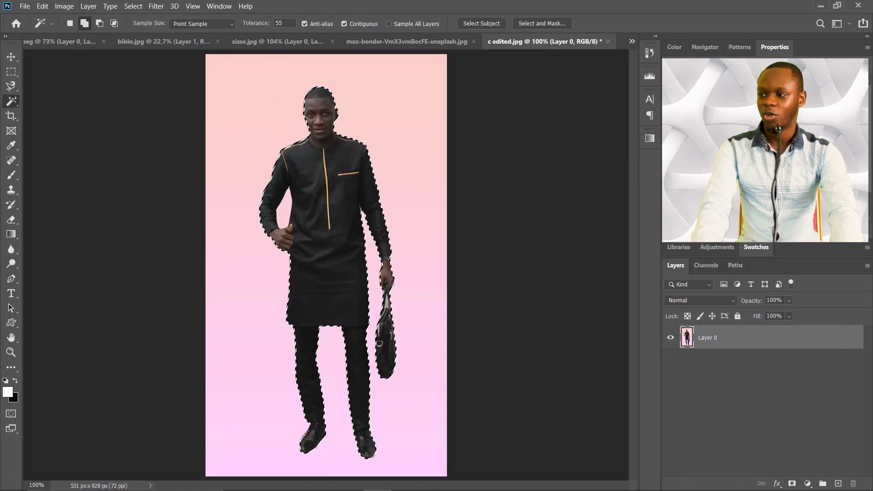
click(789, 435)
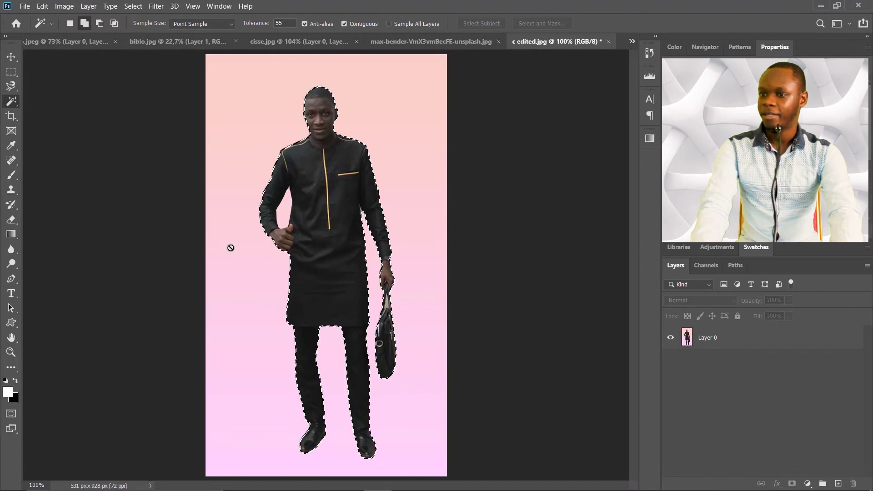
click(11, 56)
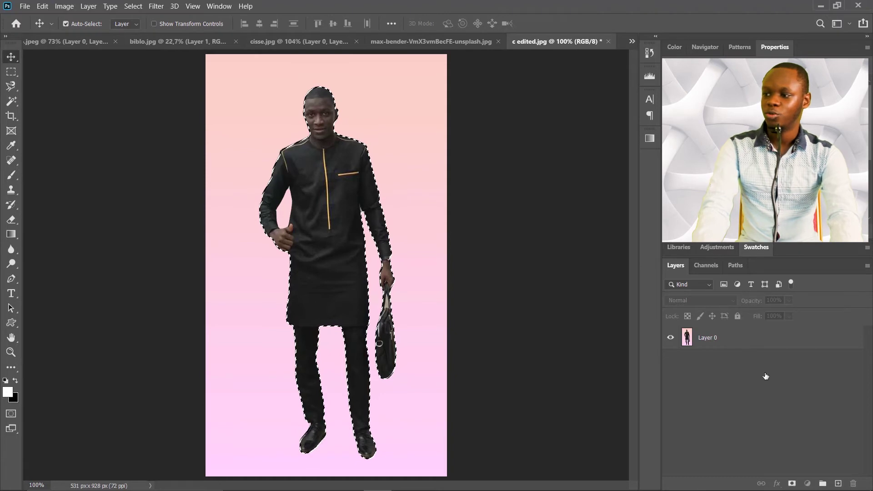
click(742, 345)
click(791, 485)
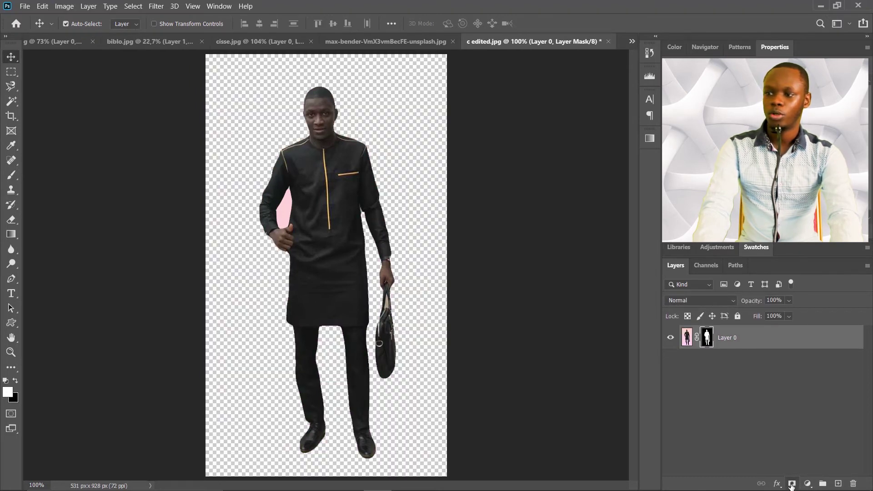
click(792, 485)
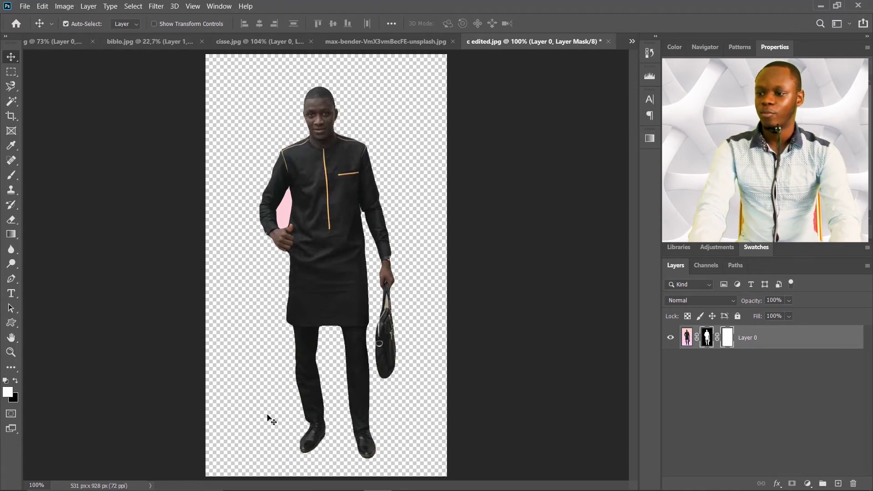
- Open amina.jpg from File Explorer as a separate Photoshop document and unlock its Background layer
mouse_move(324, 484)
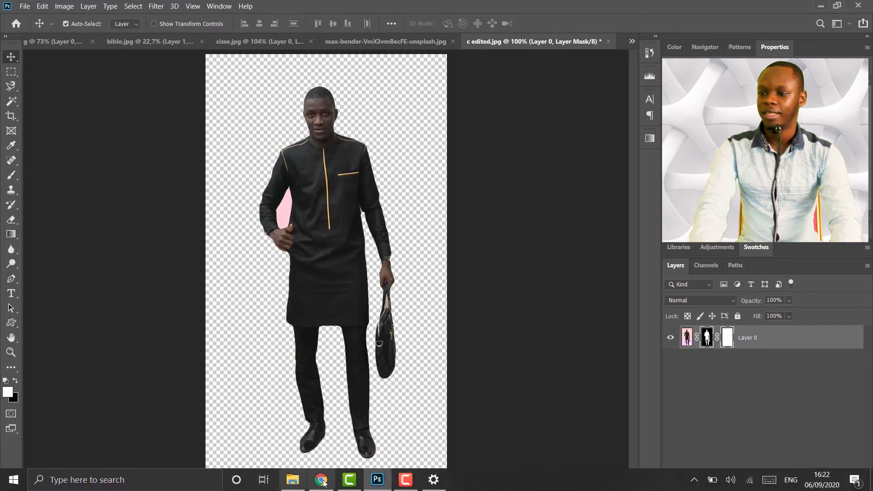
click(293, 480)
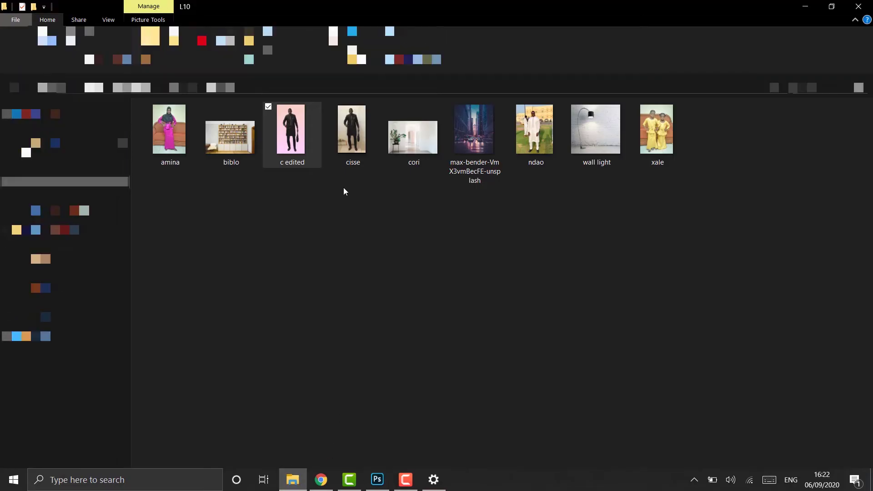
drag(451, 485, 625, 42)
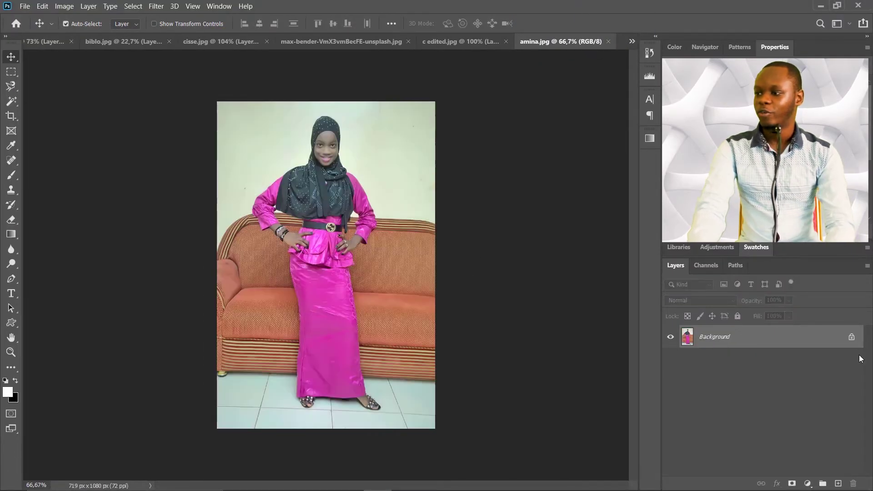
click(851, 338)
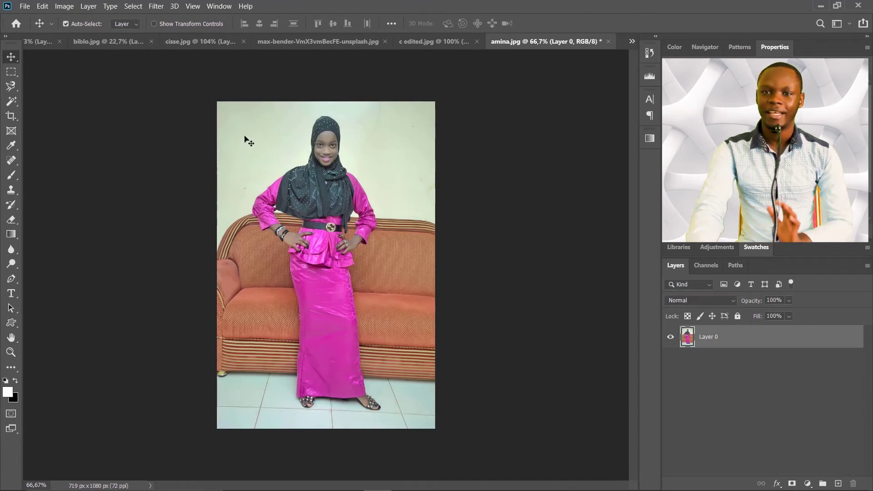
- Select the whole woman with the Object Selection tool by framing her from headscarf to shoes
click(17, 119)
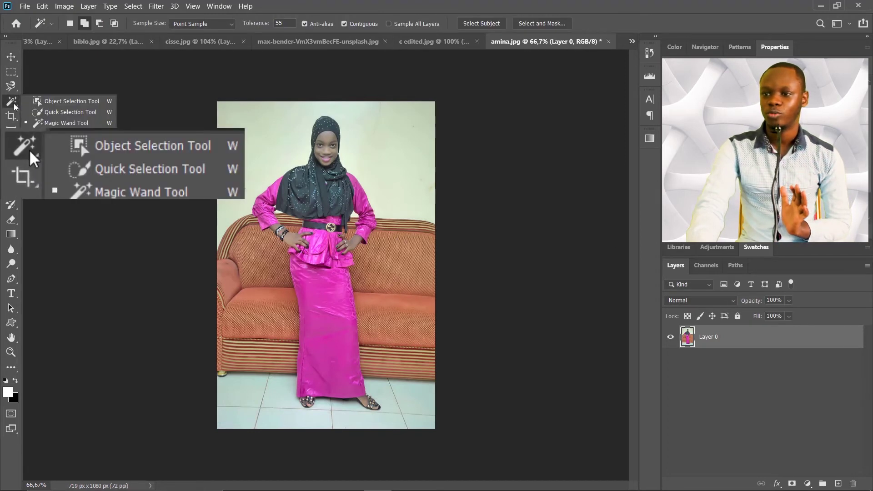
click(91, 102)
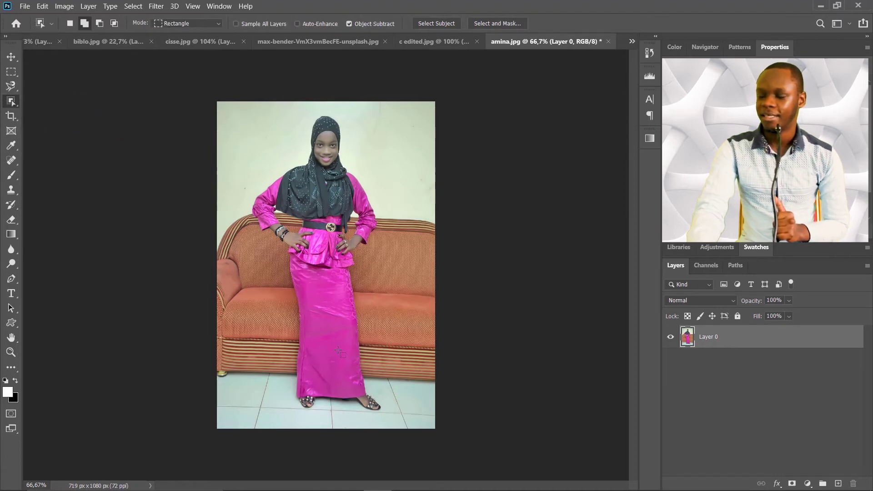
drag(244, 111, 394, 424)
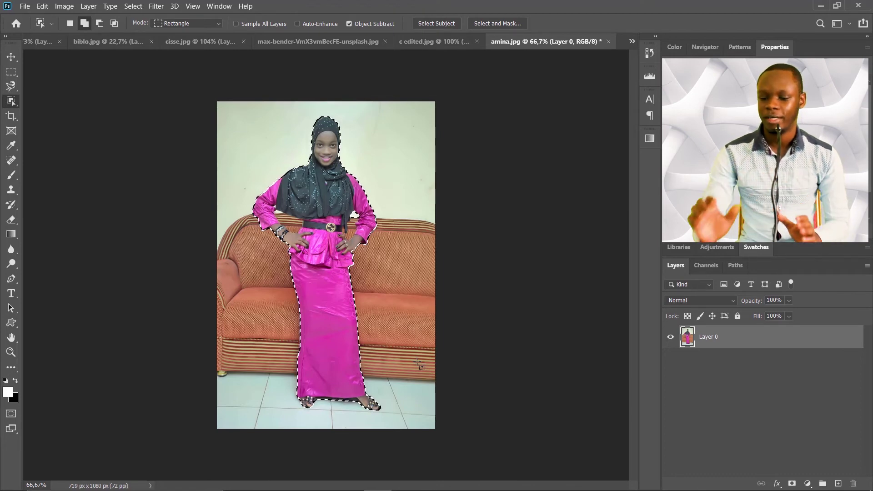
- Subtract the sofa and wall gaps between the woman's arms and waist from the selection
key(ctrl+minus)
key(ctrl+minus)
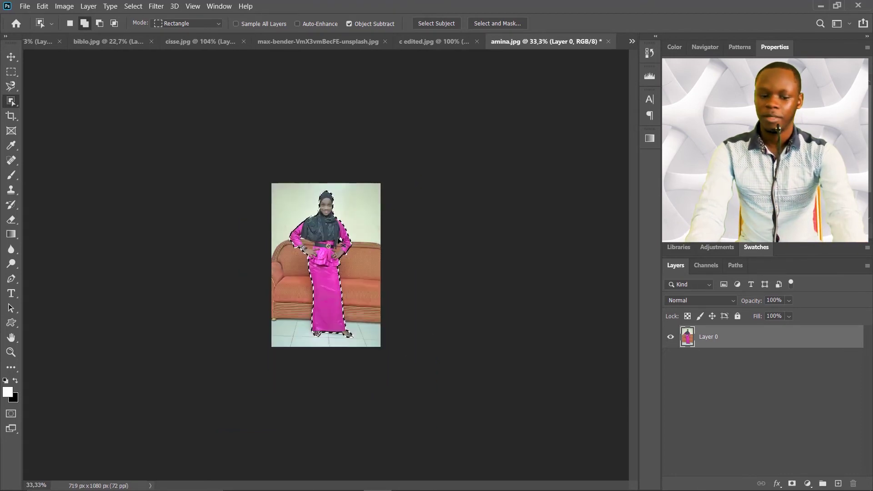
key(ctrl+plus)
key(ctrl+plus)
key(ctrl+plus)
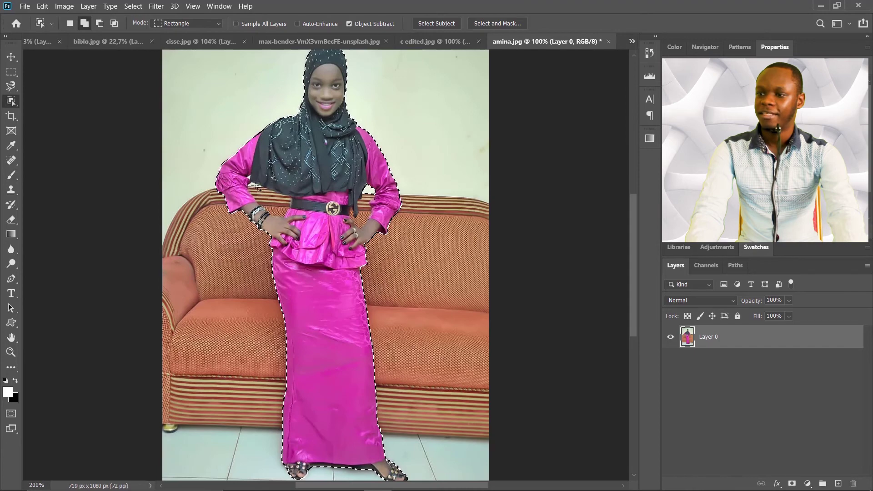
scroll(411, 218, up, 4)
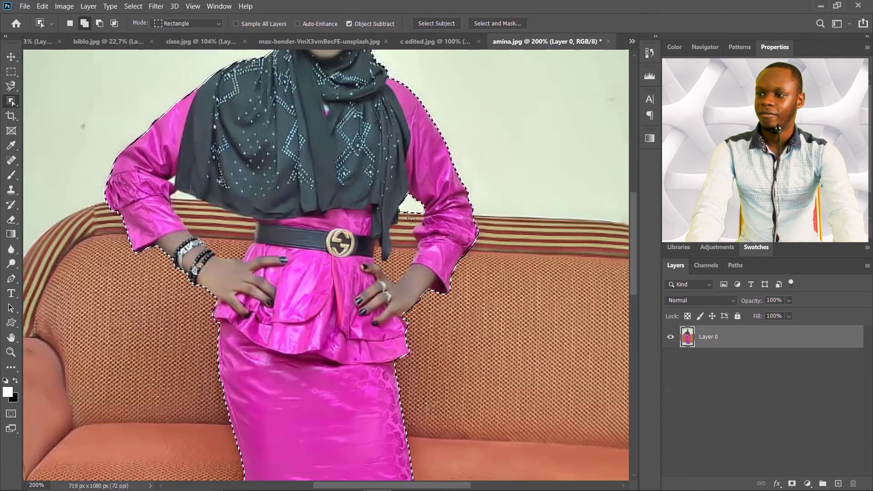
click(99, 24)
drag(194, 199, 265, 260)
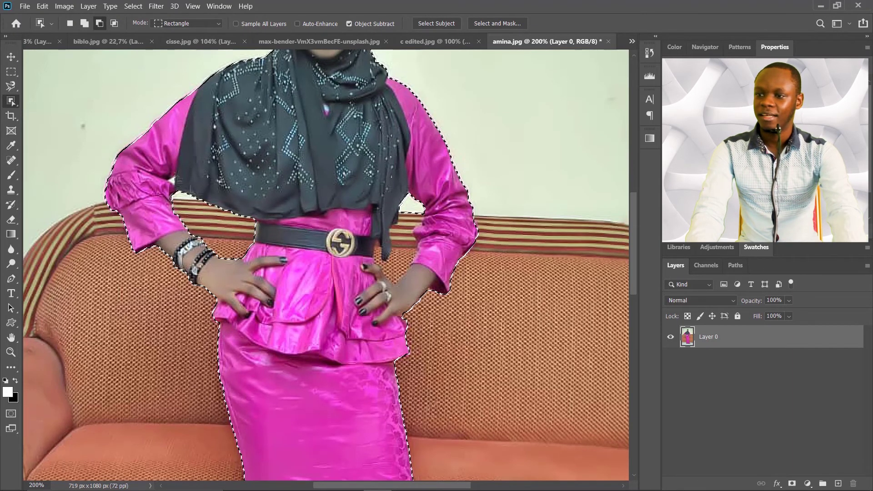
drag(167, 175, 179, 184)
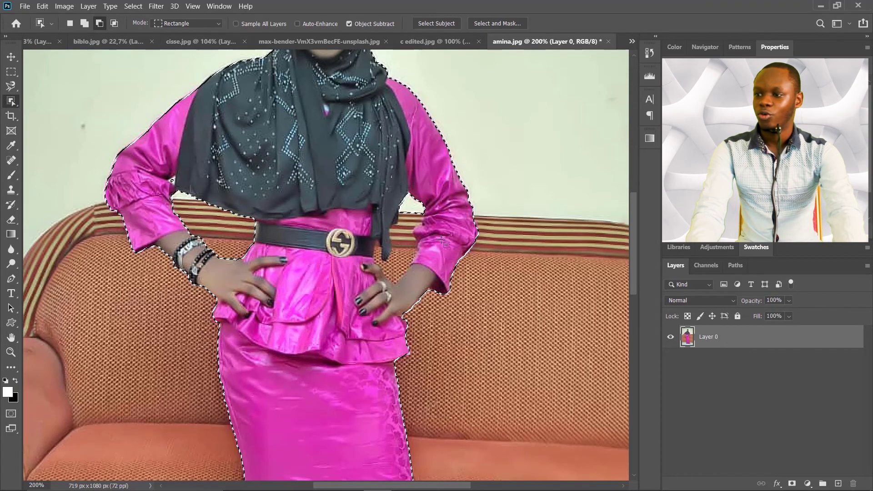
drag(380, 208, 425, 280)
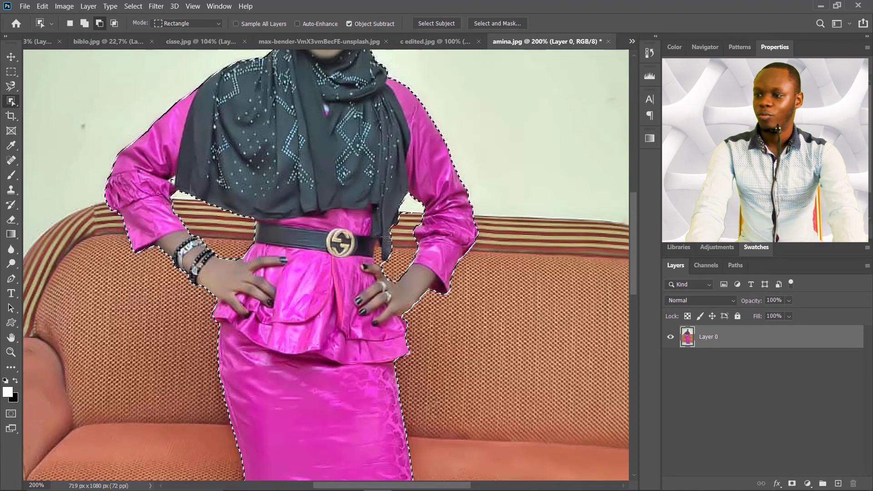
drag(364, 237, 377, 268)
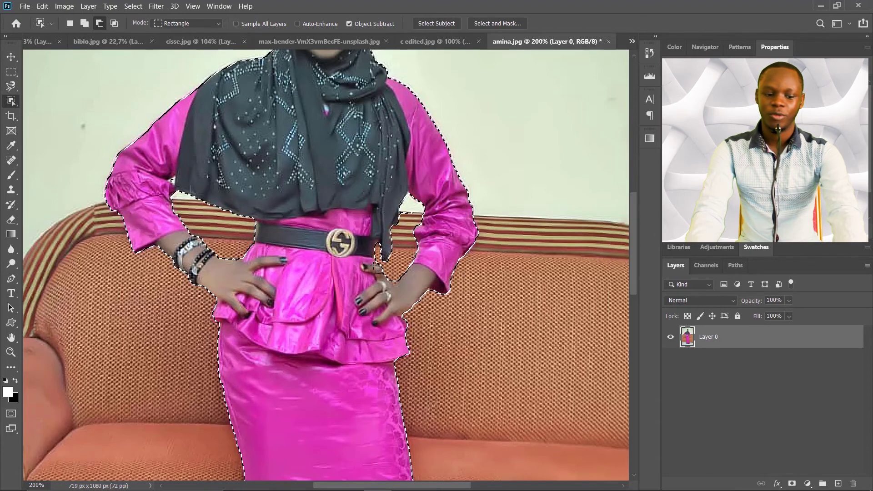
key(ctrl+0)
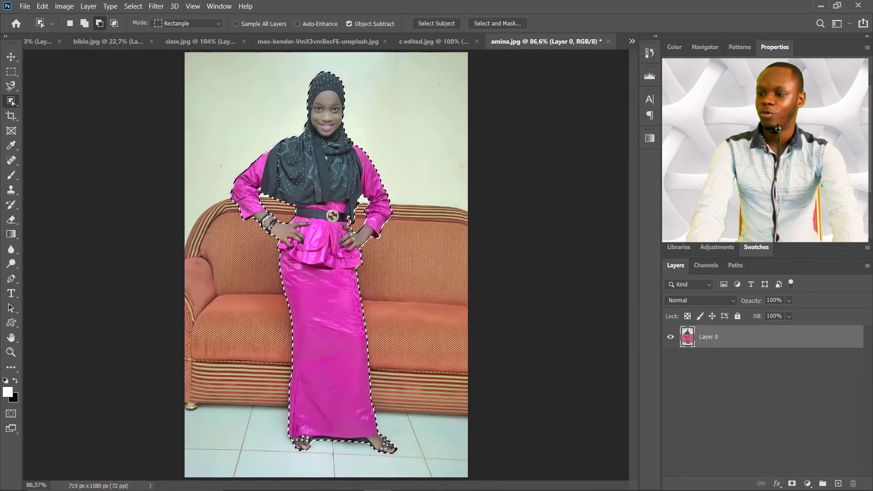
- Open cori.jpg from File Explorer as a separate document and move the selected woman from amina.jpg into it
click(295, 480)
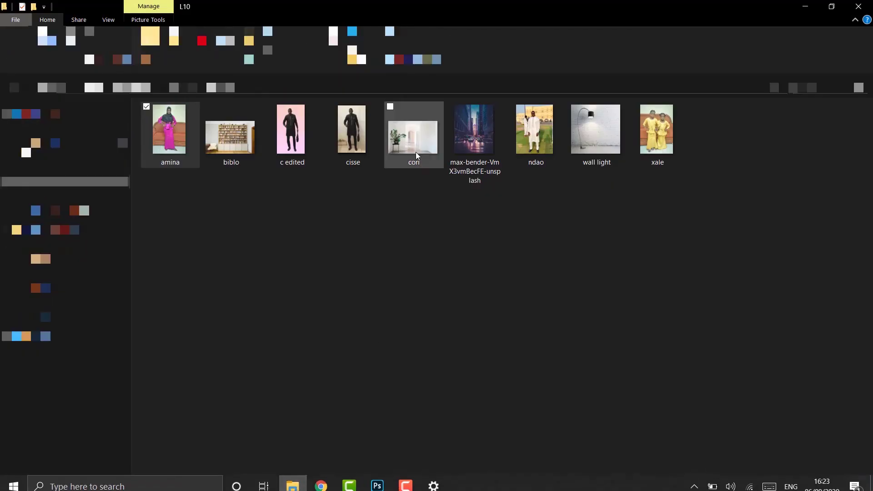
click(416, 136)
drag(415, 135, 621, 41)
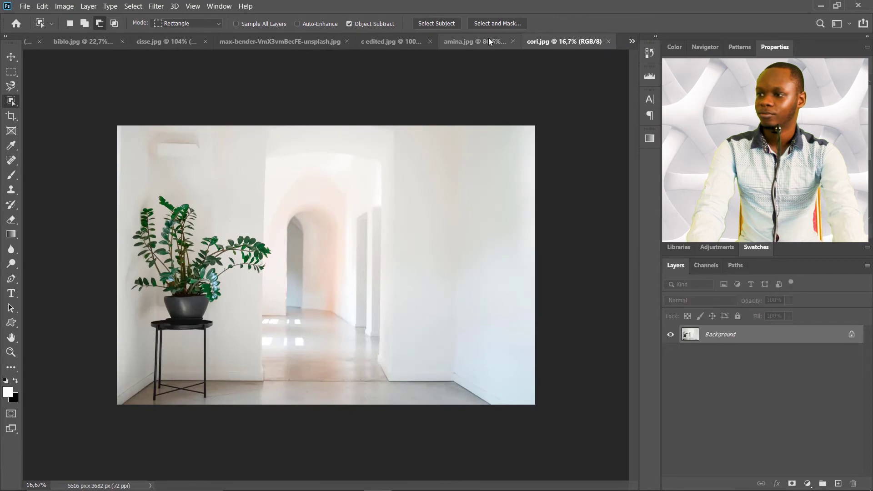
click(483, 42)
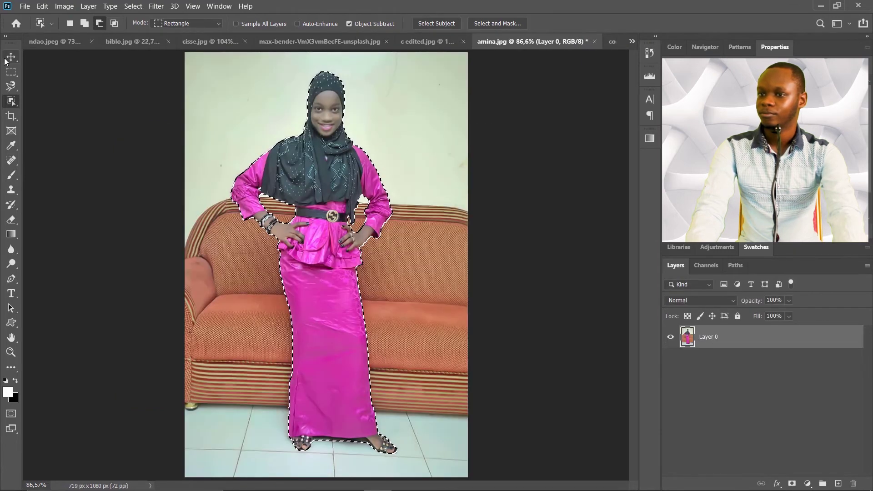
key(v)
drag(329, 191, 559, 46)
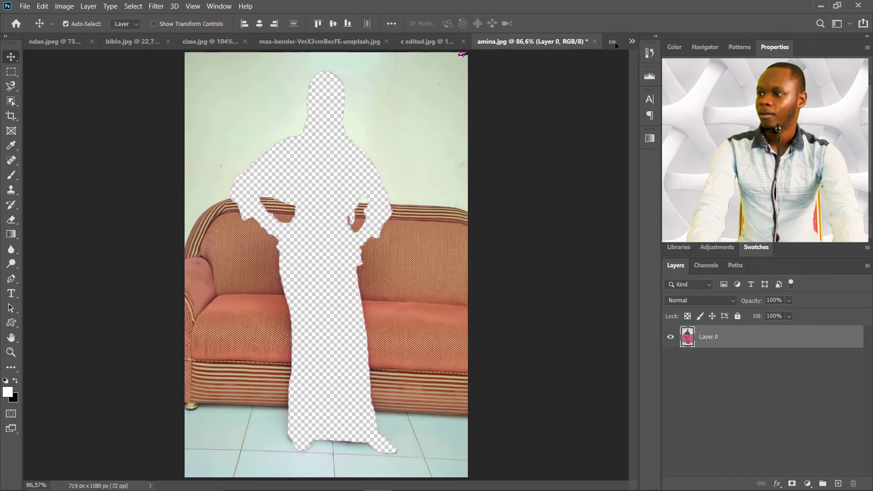
drag(616, 45, 294, 302)
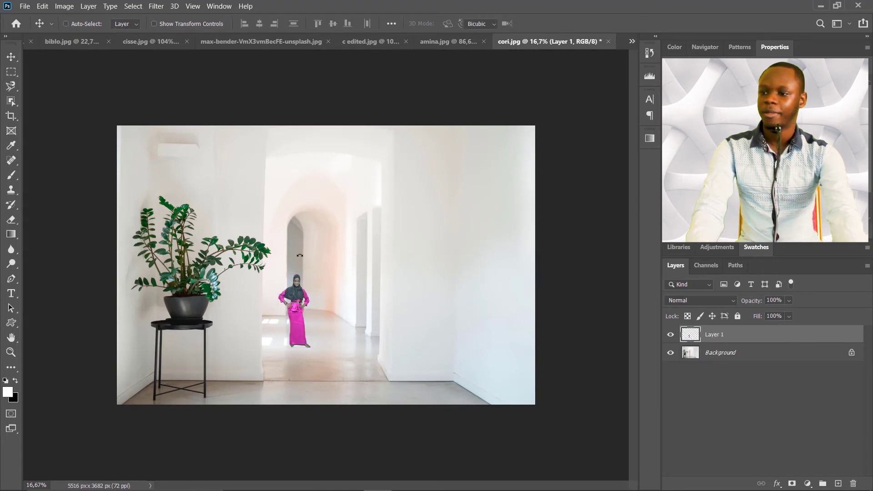
- Enlarge the woman's layer and stand her full-length on the hallway floor beside the potted plant
key(ctrl+t)
drag(312, 273, 457, 160)
drag(351, 223, 312, 291)
click(562, 26)
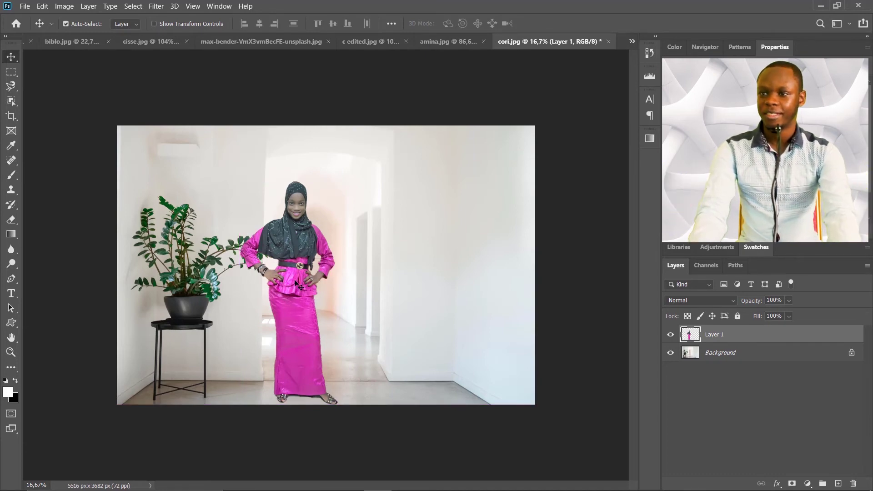
- Open xale.jpg from File Explorer as a separate Photoshop document and unlock its Background layer
click(292, 483)
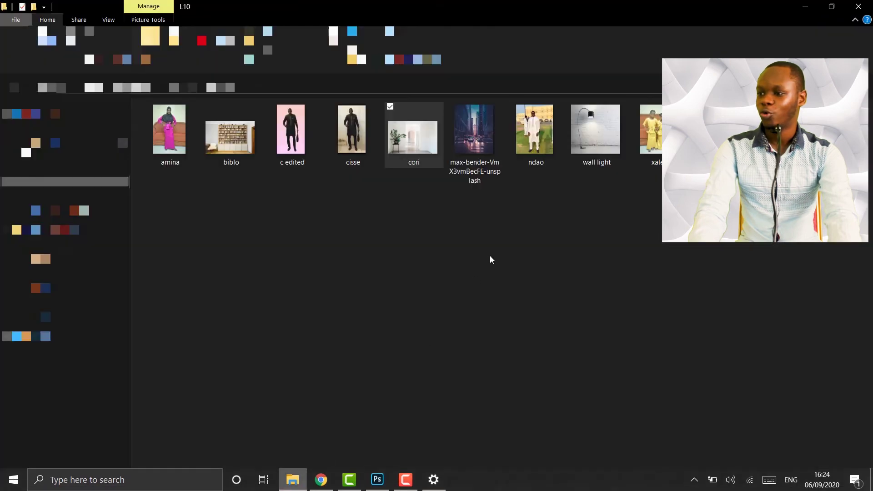
drag(650, 137, 623, 45)
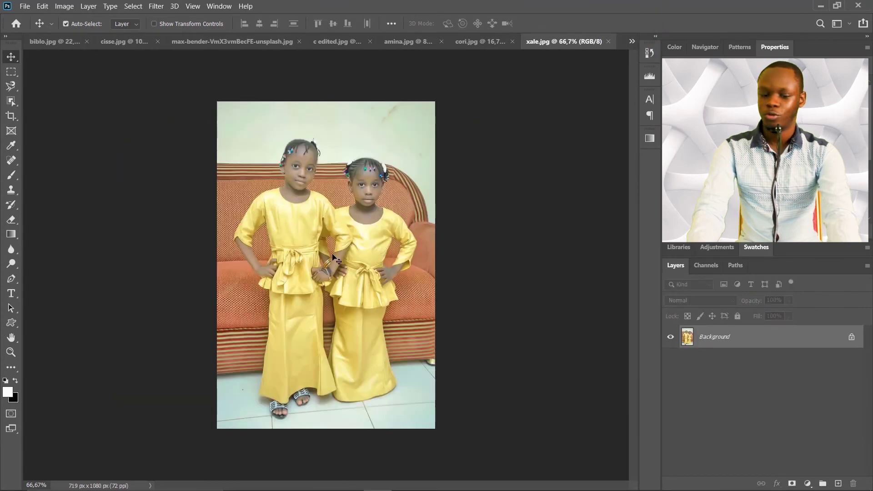
key(ctrl+1)
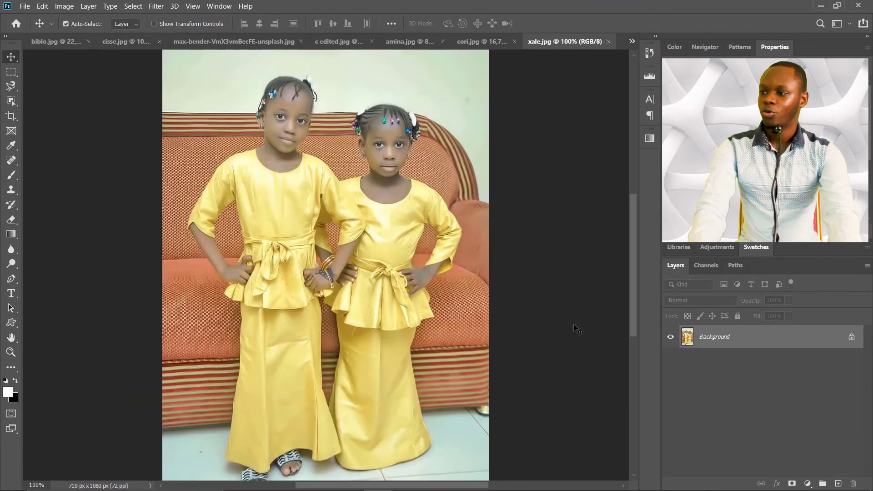
click(852, 339)
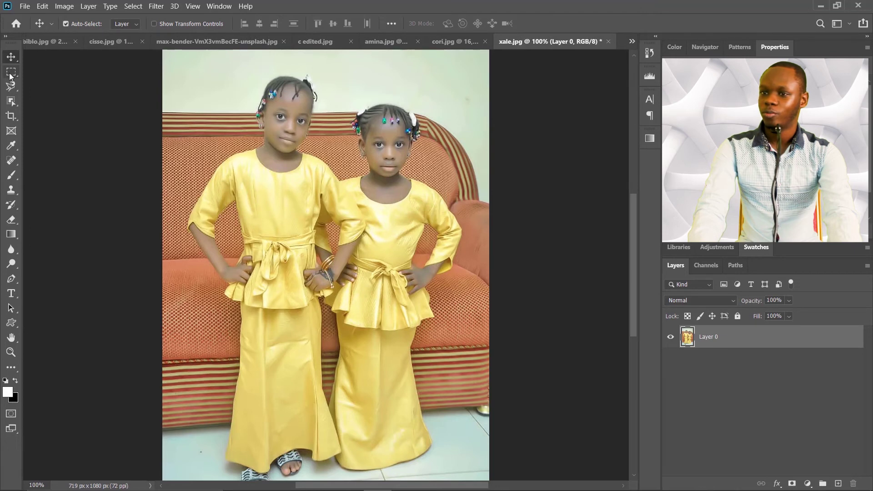
- Select both girls in yellow dresses with the Object Selection tool and add the taller girl's sandalled foot to the selection
click(10, 76)
click(11, 101)
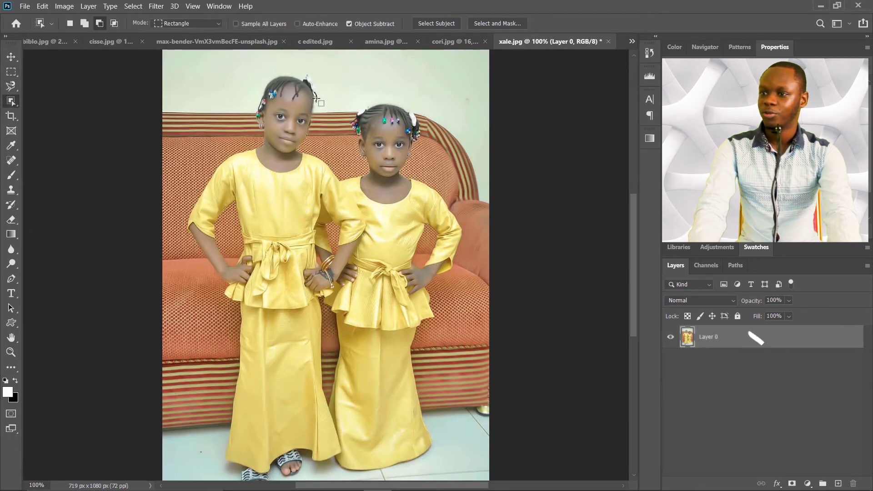
drag(184, 68, 469, 482)
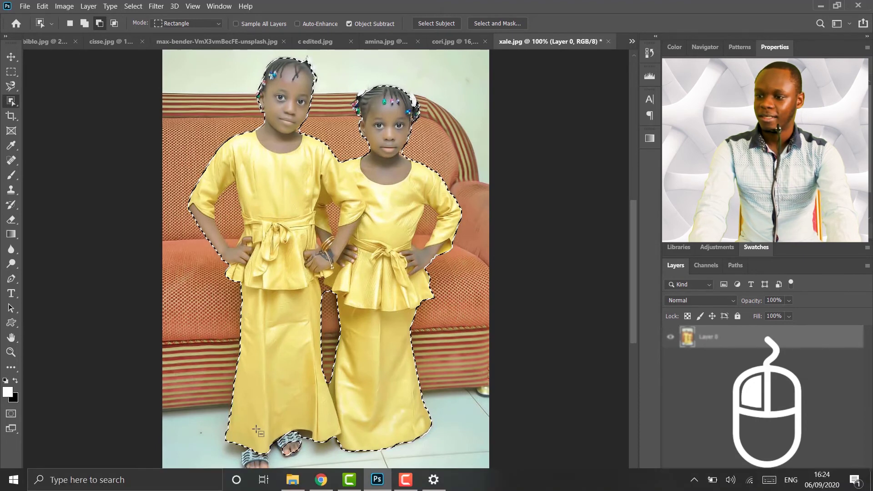
drag(247, 429, 257, 469)
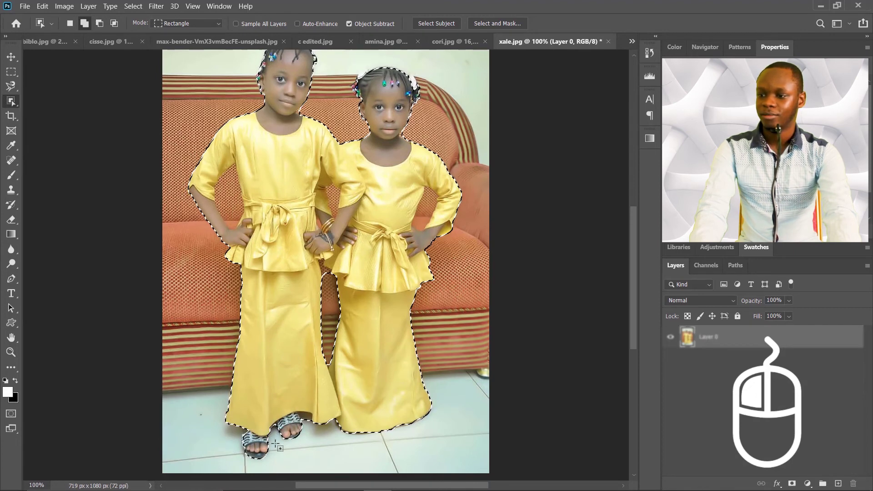
- Subtract the sofa gap between the two girls' arms from the selection and add back the missed parts around their hands
click(100, 23)
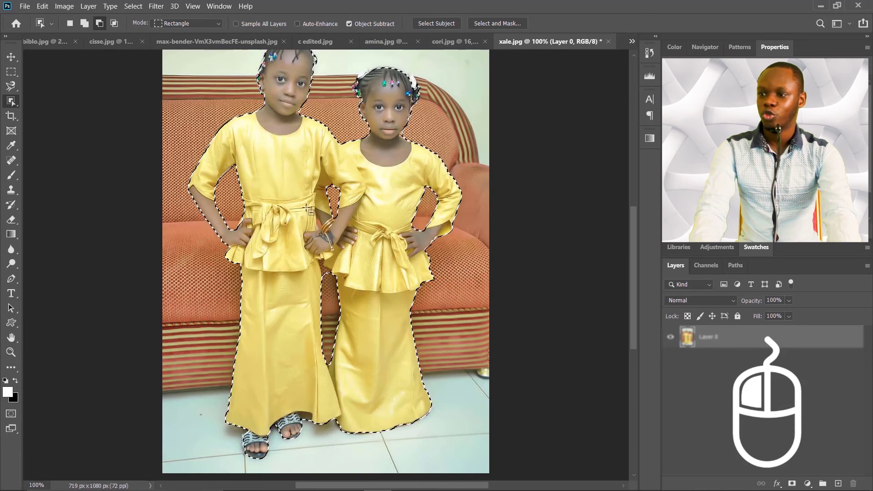
drag(328, 236, 329, 237)
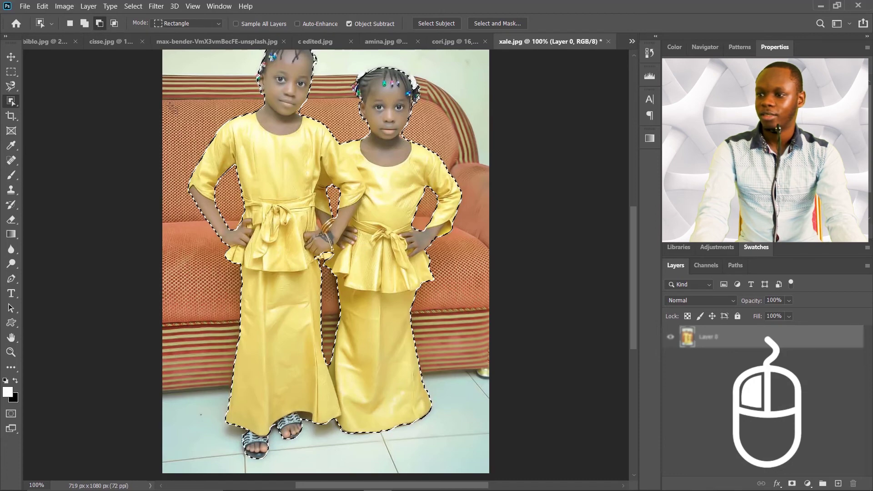
click(84, 23)
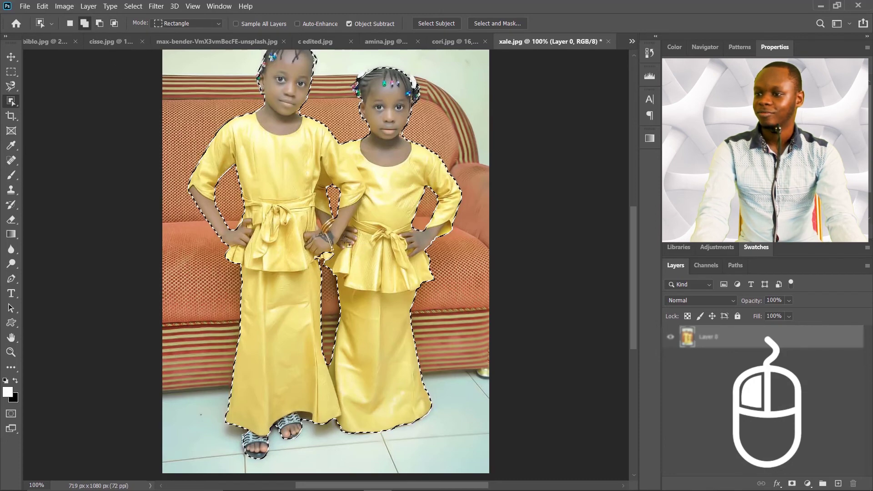
drag(347, 242, 314, 248)
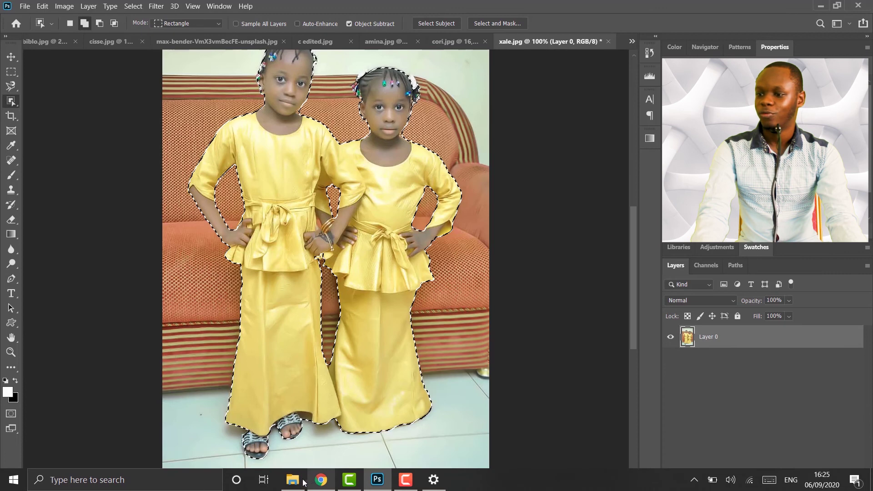
- Open wall light.jpeg from File Explorer as a separate Photoshop document and move the selected girls from xale.jpg into it
click(303, 481)
drag(583, 135, 622, 42)
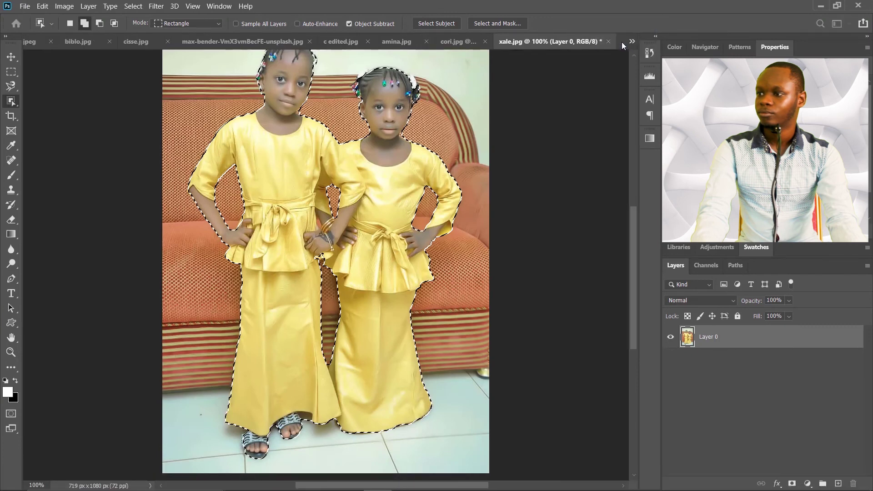
click(465, 43)
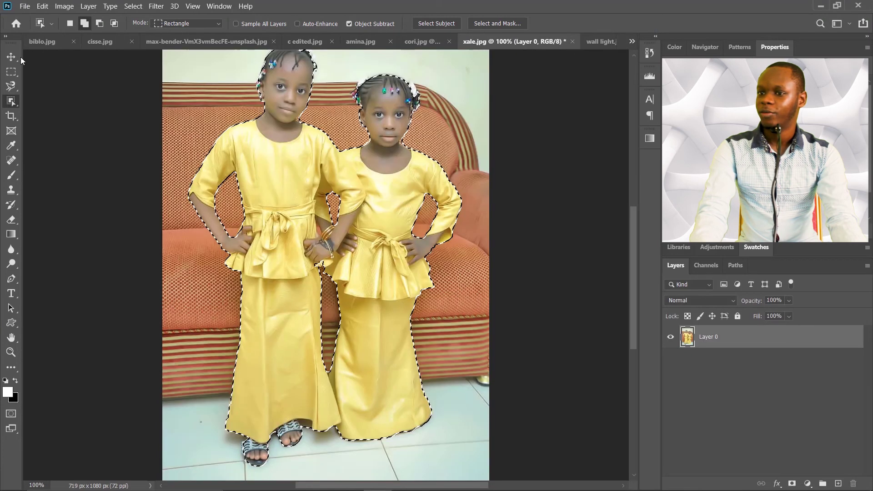
click(9, 58)
drag(373, 154, 359, 218)
- Shrink the girls' layer and stand them full-length on the floor beneath the lamp, in front of the brick wall
key(ctrl+t)
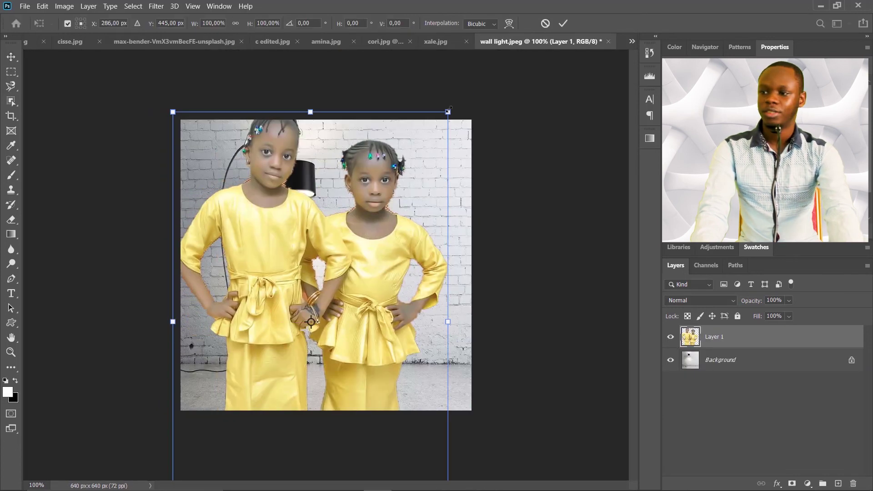
drag(433, 132, 318, 306)
drag(284, 359, 374, 244)
drag(413, 194, 394, 217)
drag(372, 263, 370, 256)
click(563, 23)
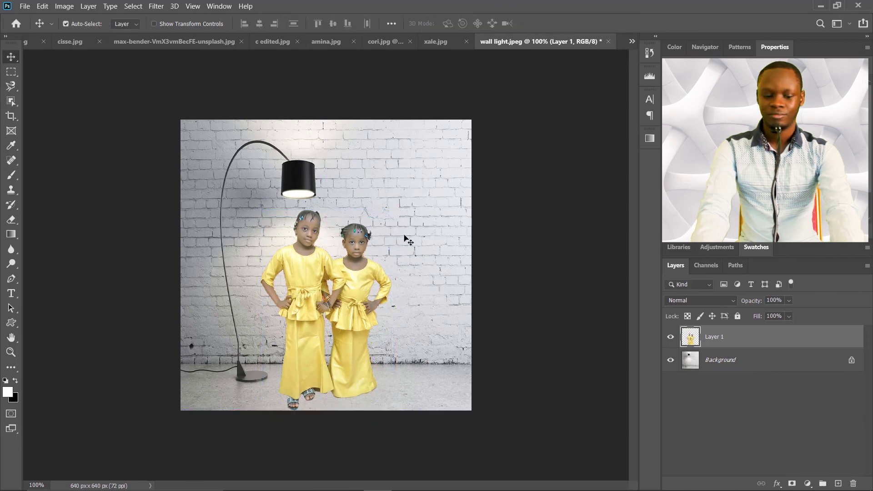
scroll(408, 239, up, 2)
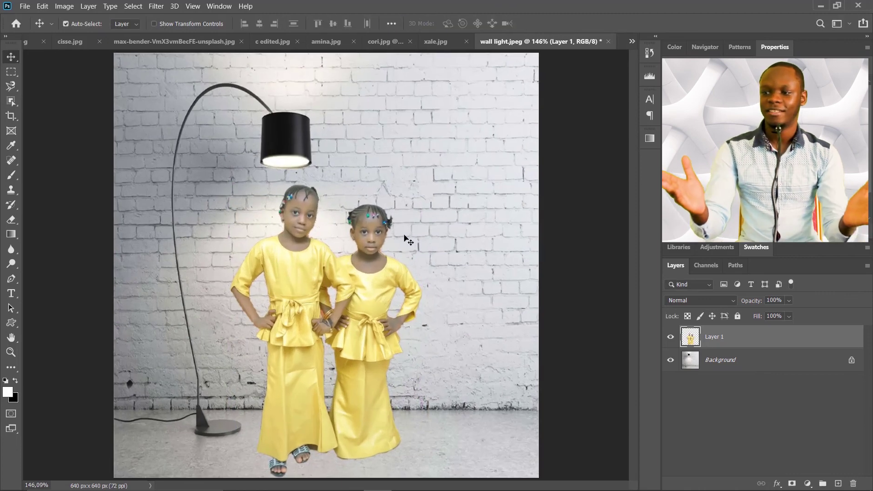